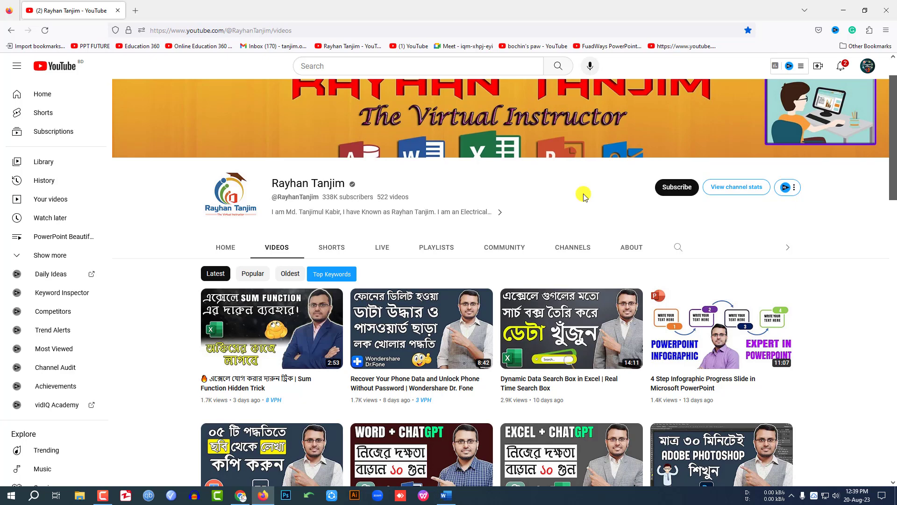
Step: Switch to the Word document and add the Speak command from All Commands to the Quick Access Toolbar
key("alt+Tab")
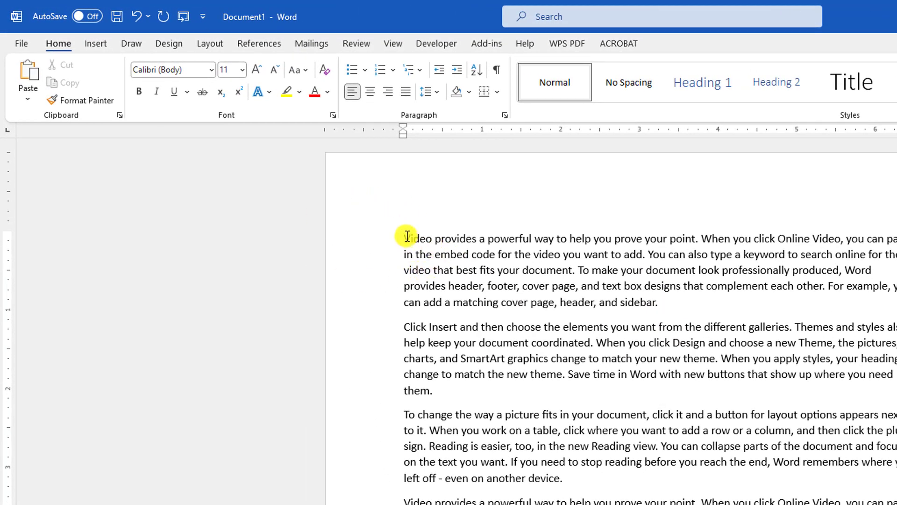
left_click(204, 15)
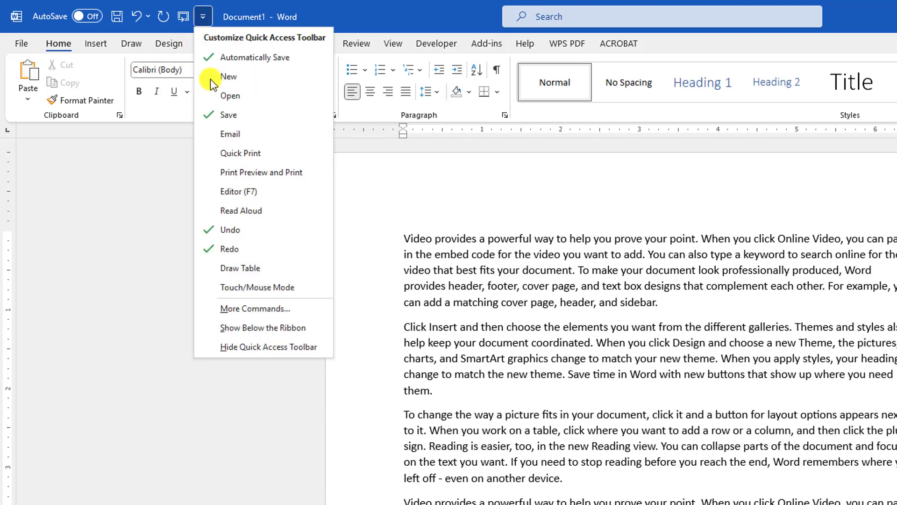
left_click(256, 310)
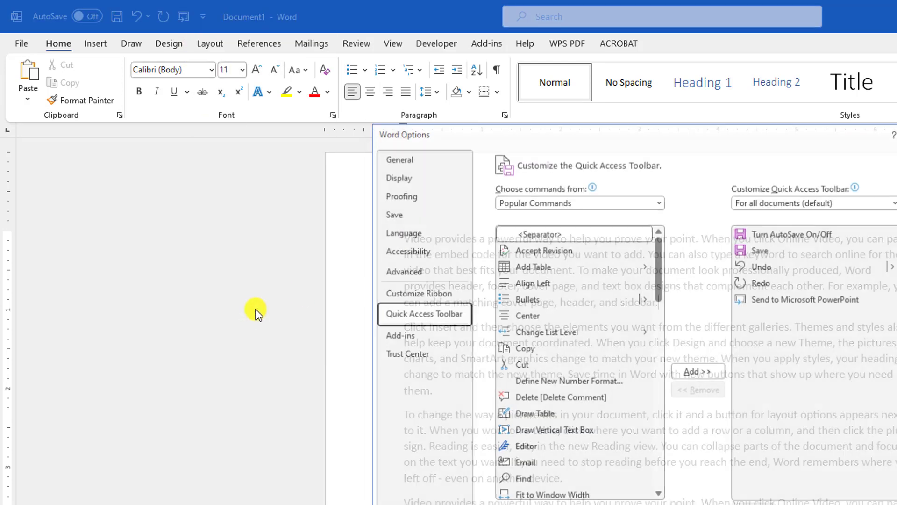
left_click(576, 202)
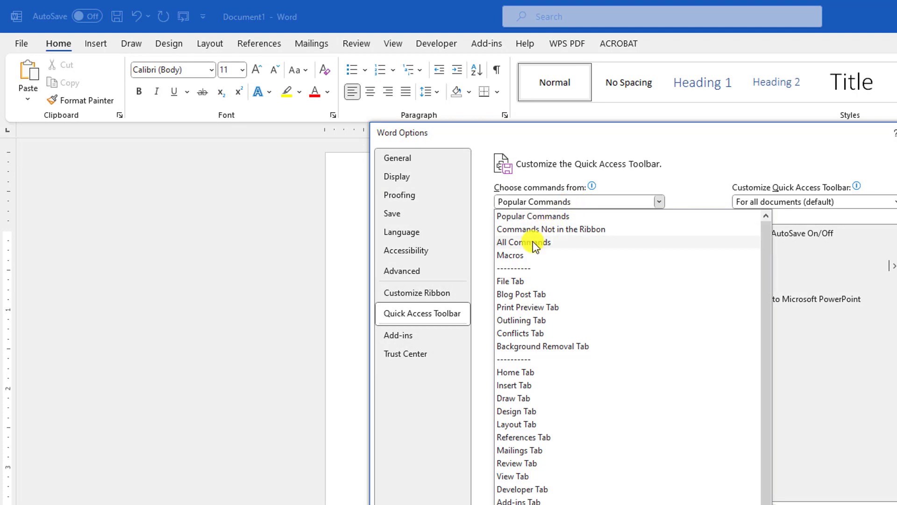
left_click(572, 239)
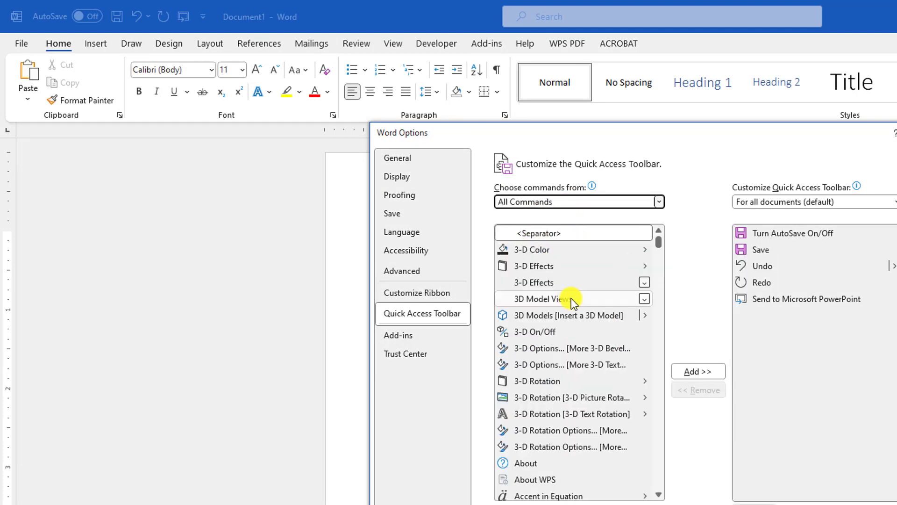
scroll(649, 279, "down", 5)
left_click_drag(658, 247, 648, 446)
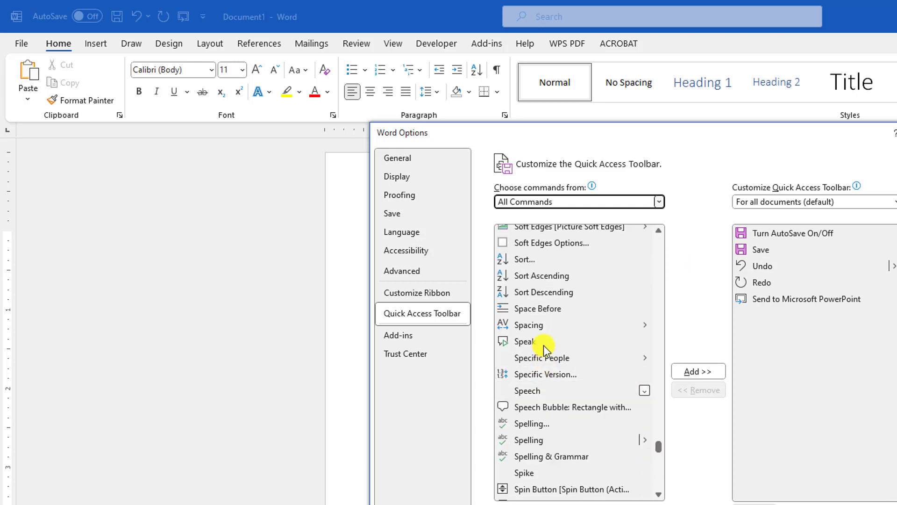
left_click(541, 343)
left_click(695, 371)
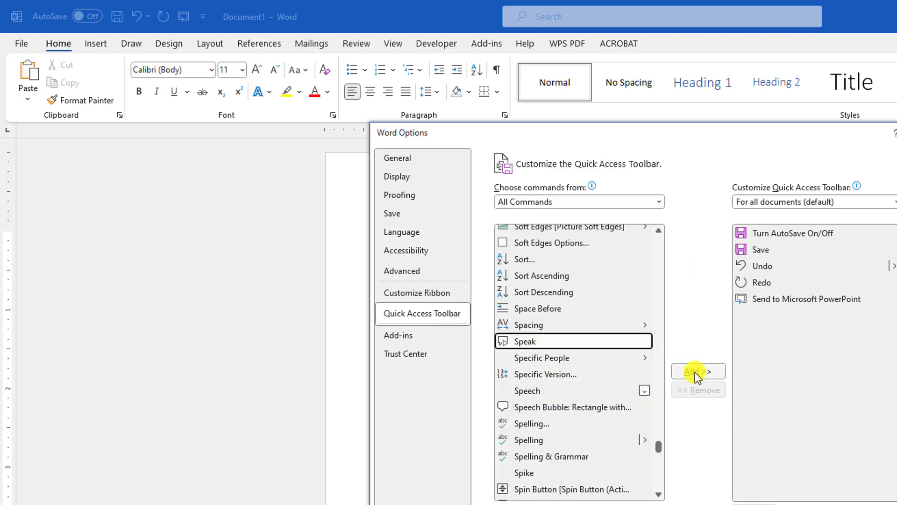
left_click(753, 317)
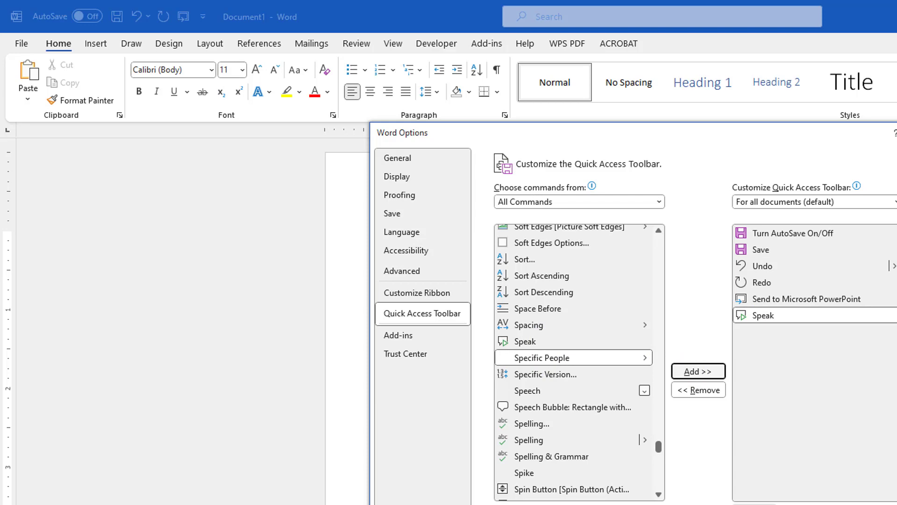
key("Return")
Step: Use Speak to read aloud the opening sentence and the word "complement" in the first paragraph
left_click(204, 16)
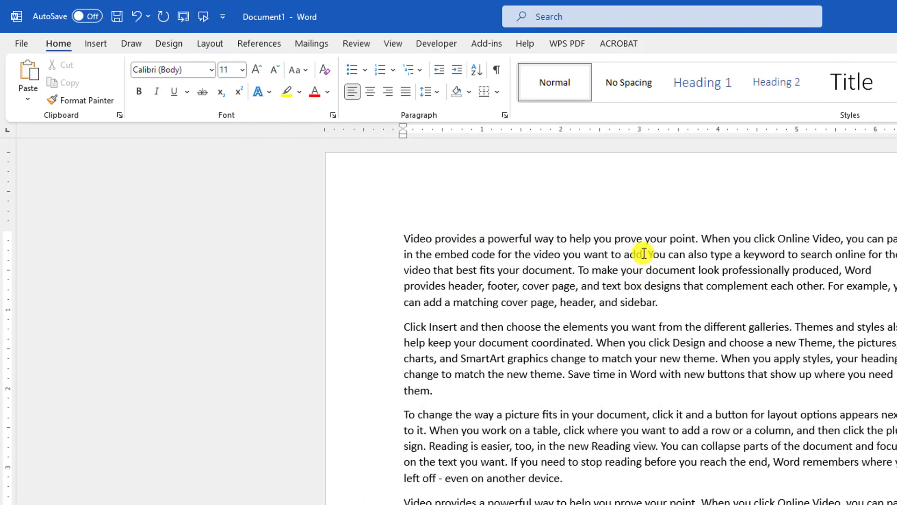
left_click_drag(700, 239, 400, 240)
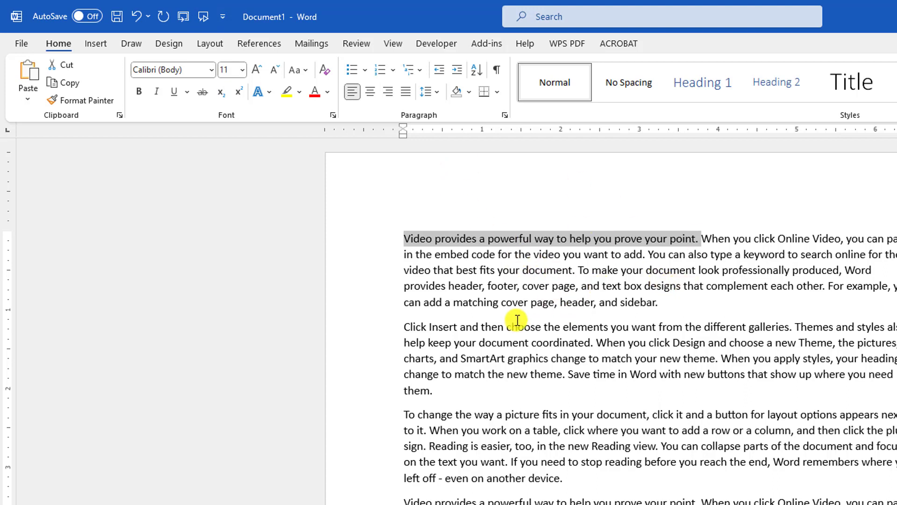
left_click(634, 303)
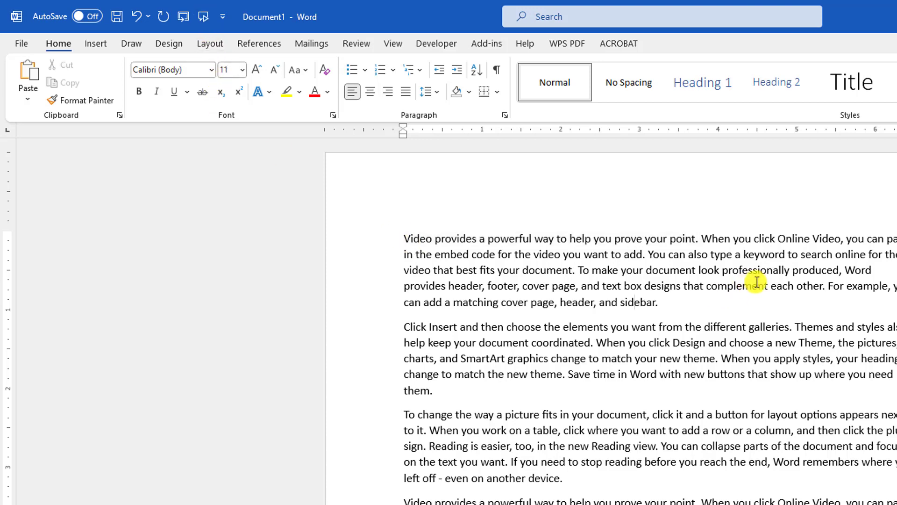
left_click_drag(709, 285, 744, 285)
left_click(766, 286)
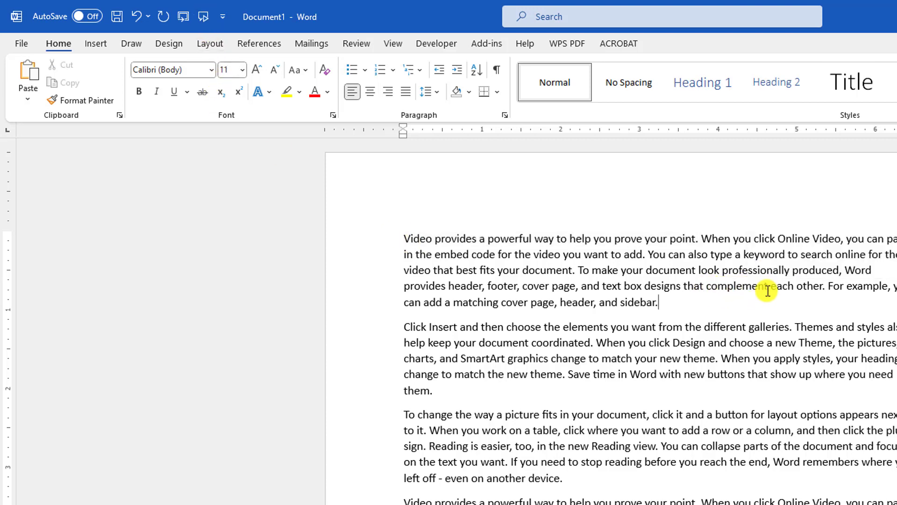
double_click(738, 286)
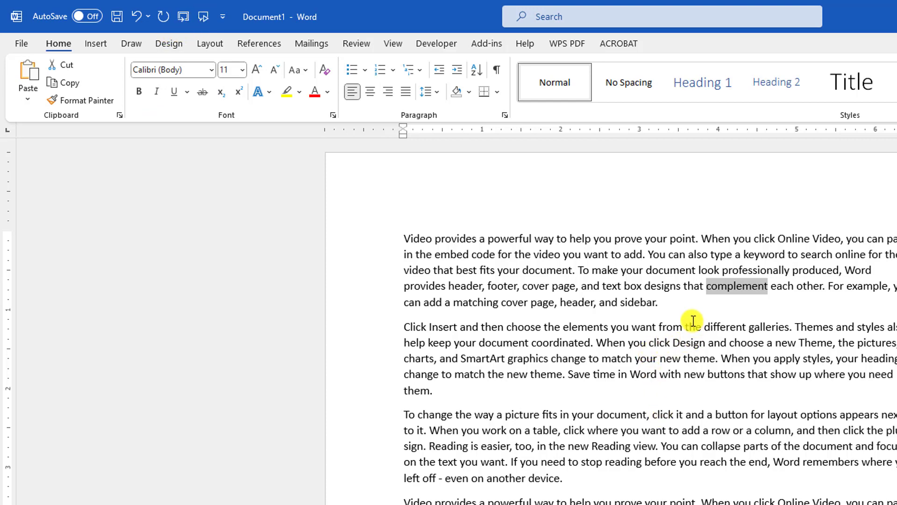
left_click(778, 351)
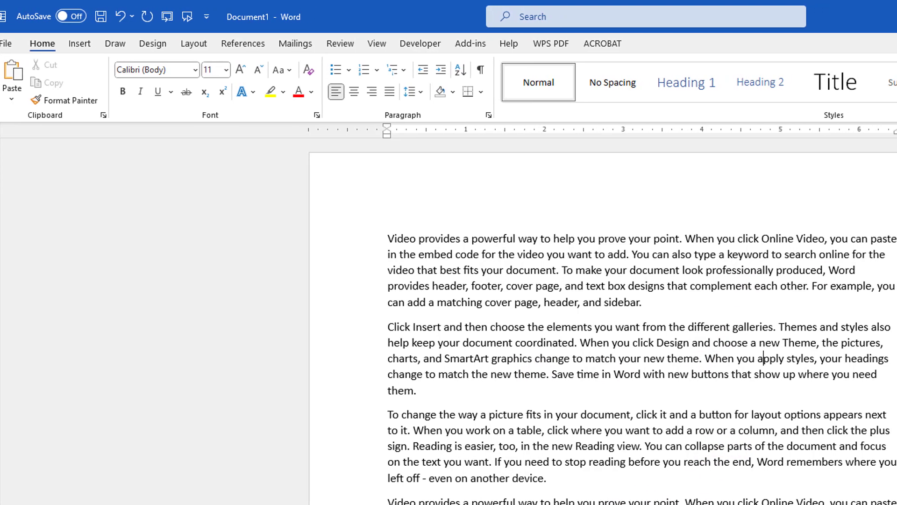
Step: Find Word through the Windows search with "wo" and launch a new instance of it
left_click(108, 504)
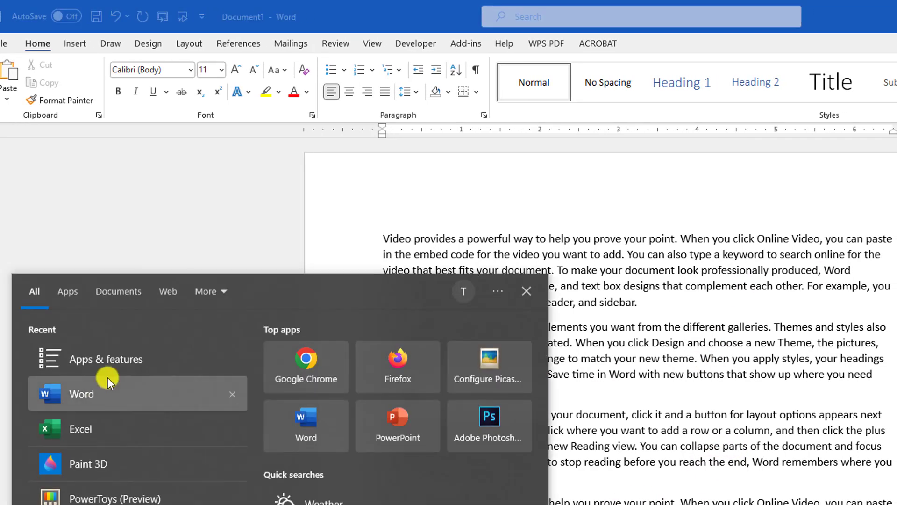
left_click(83, 394)
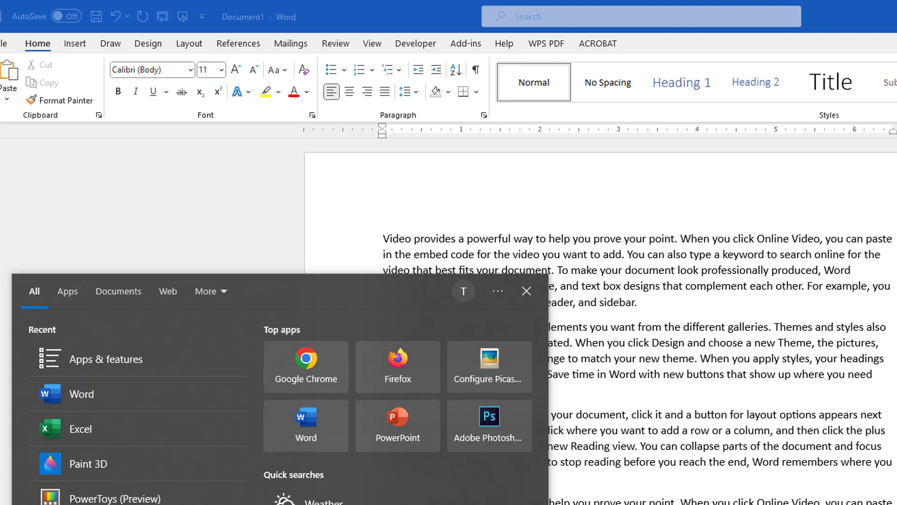
type("we")
key("BackSpace")
type("o")
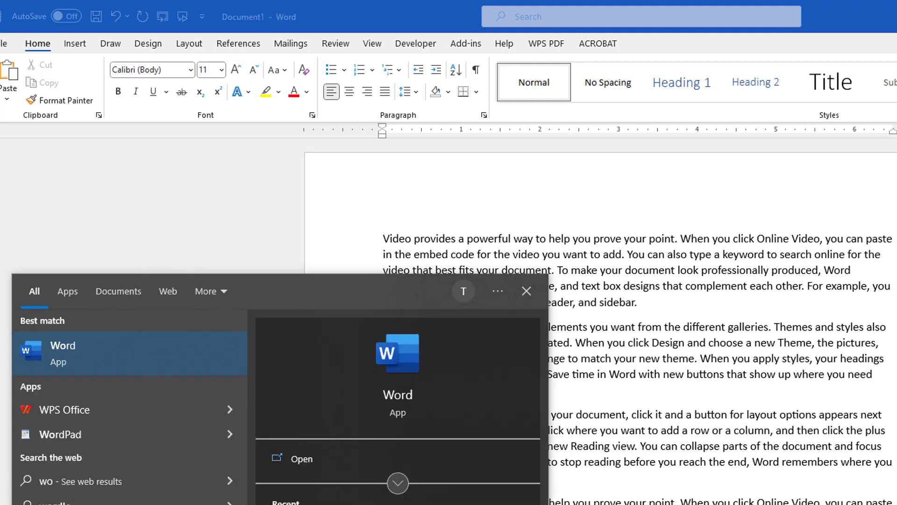
left_click(118, 350)
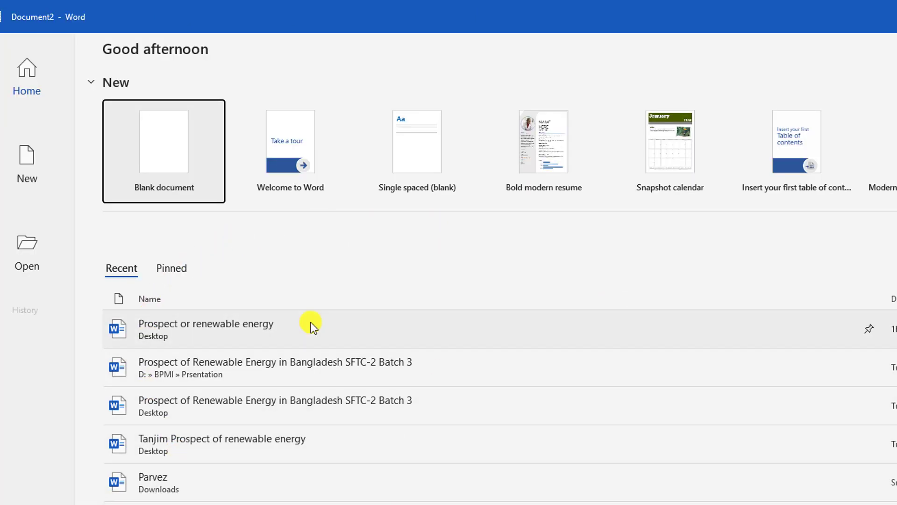
Step: Pin the recent document "Prospect or renewable energy" on the Word start screen and show the pinned documents
left_click(181, 271)
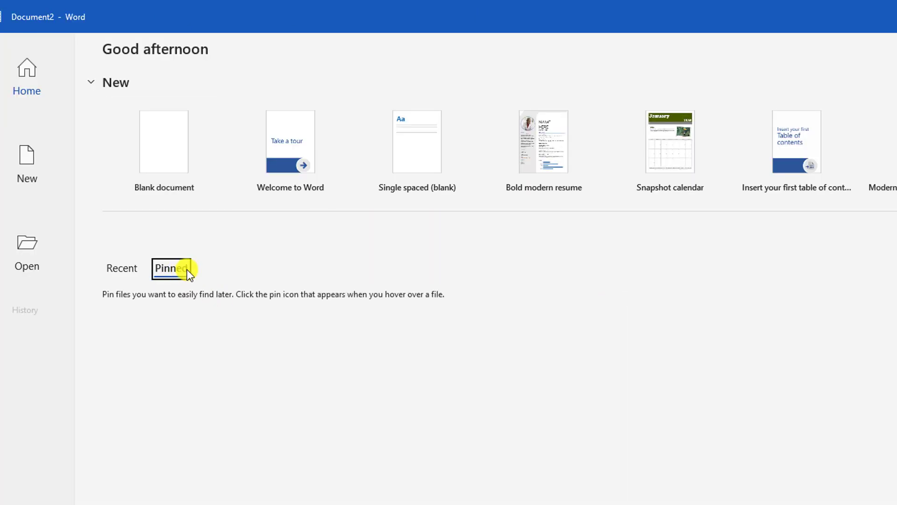
left_click(116, 268)
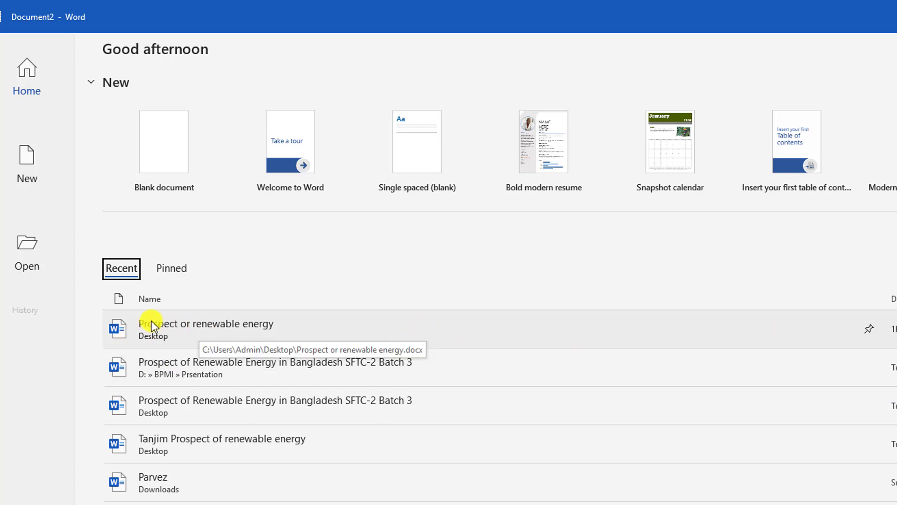
left_click(870, 330)
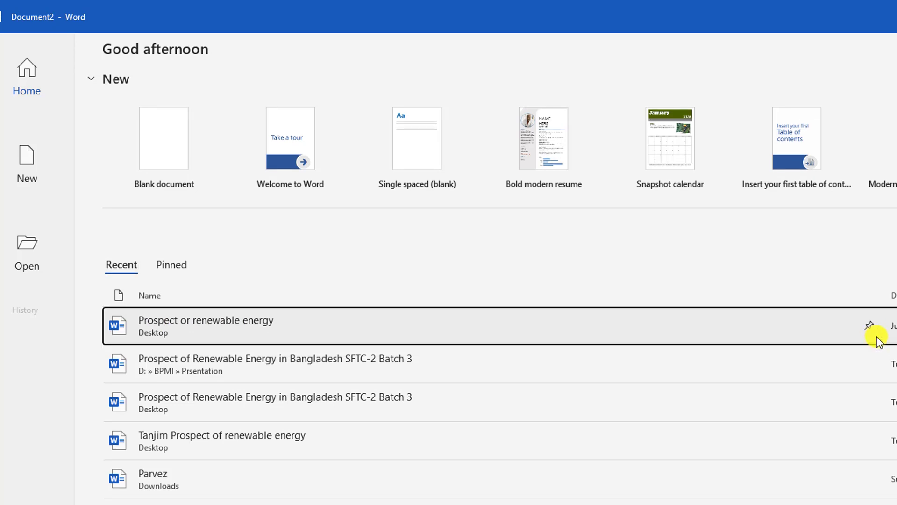
left_click(162, 262)
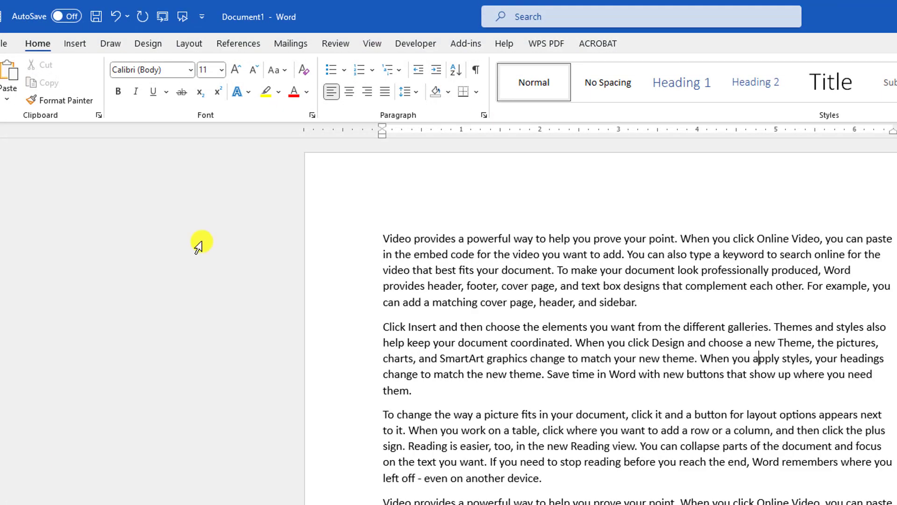
Step: Bring the Word start screen back up and unpin "Prospect or renewable energy" from the pinned documents
key("super")
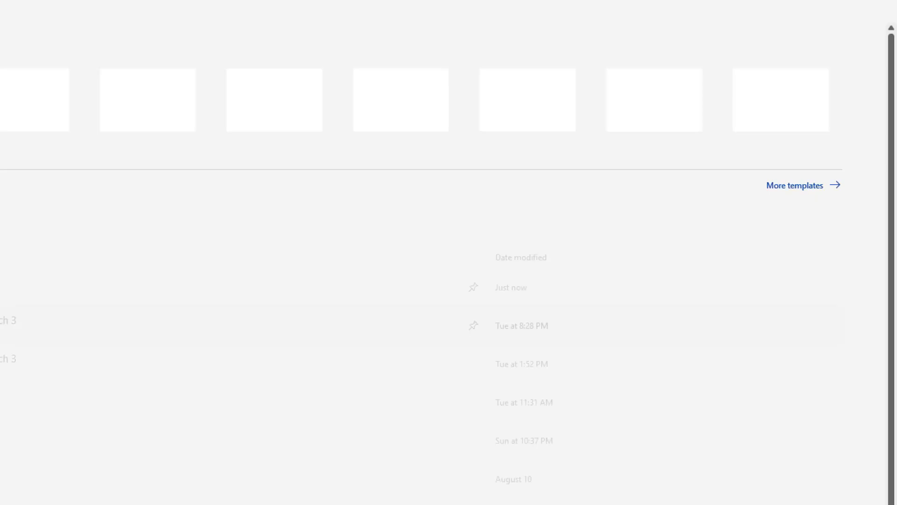
left_click(48, 266)
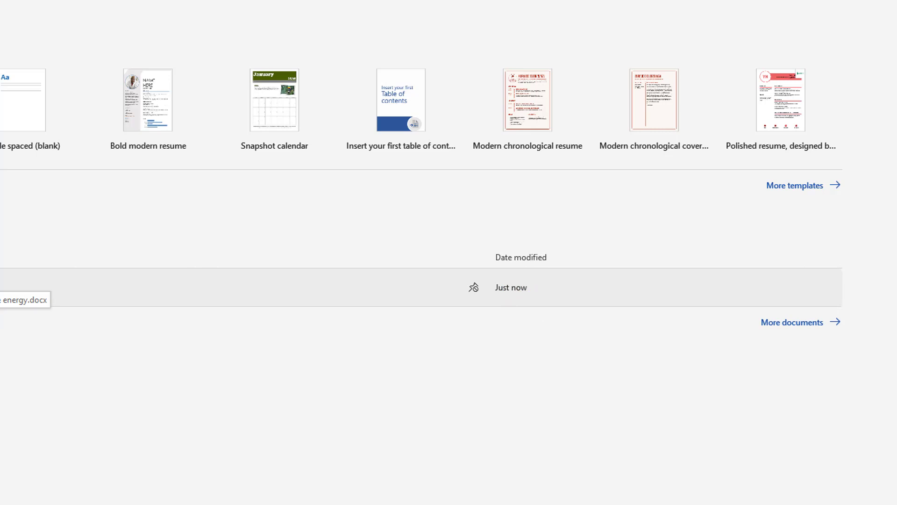
left_click(474, 288)
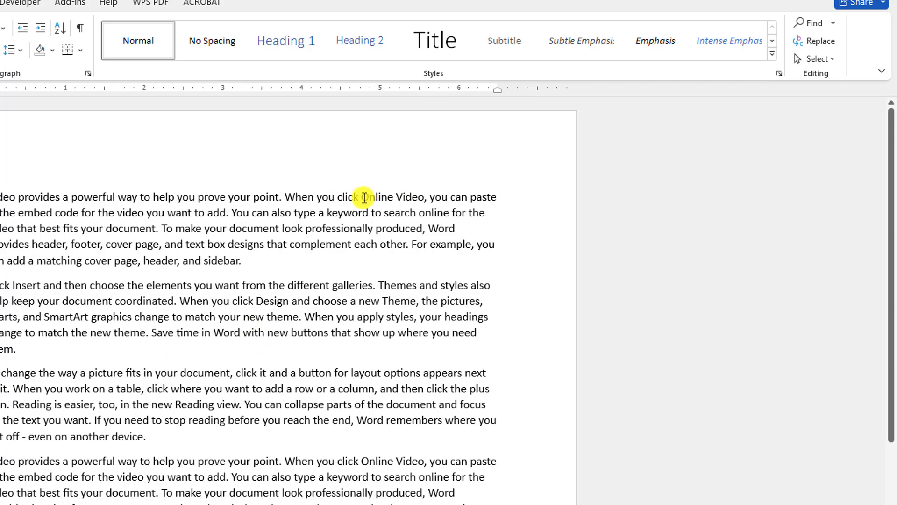
Step: Look up the word "galleries" from the second paragraph with Search and browse the media, web and dictionary results
left_click_drag(360, 196, 415, 200)
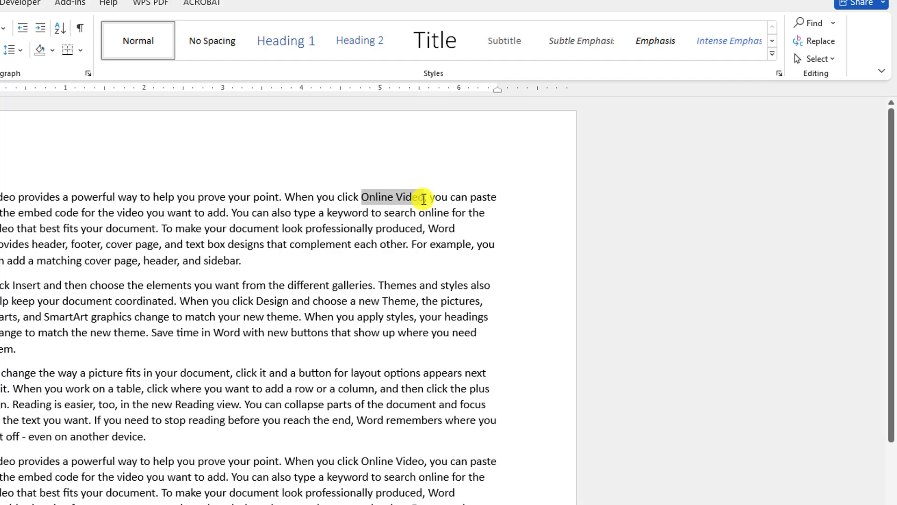
left_click(329, 332)
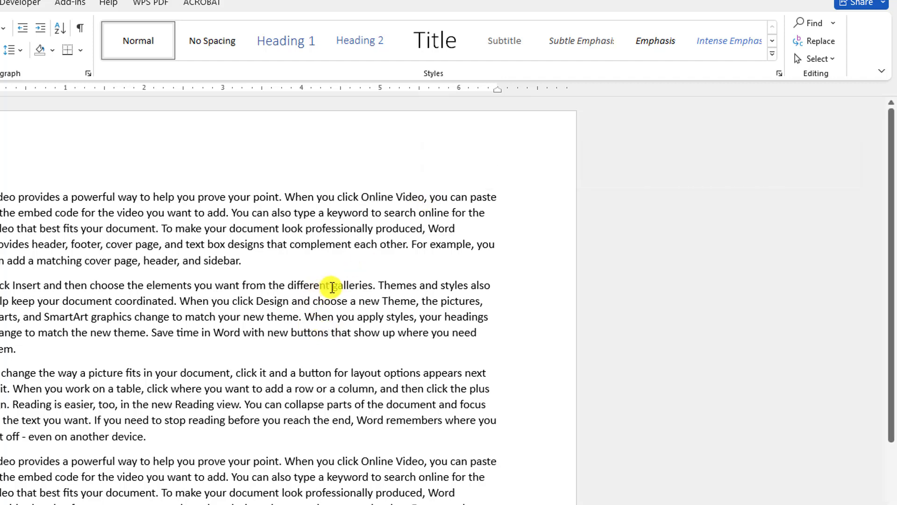
left_click_drag(333, 285, 370, 287)
left_click(358, 286)
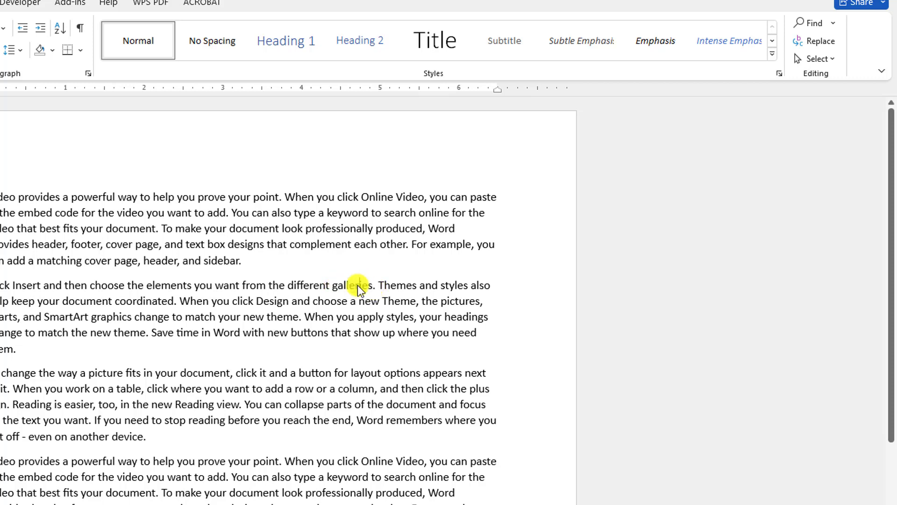
double_click(360, 287)
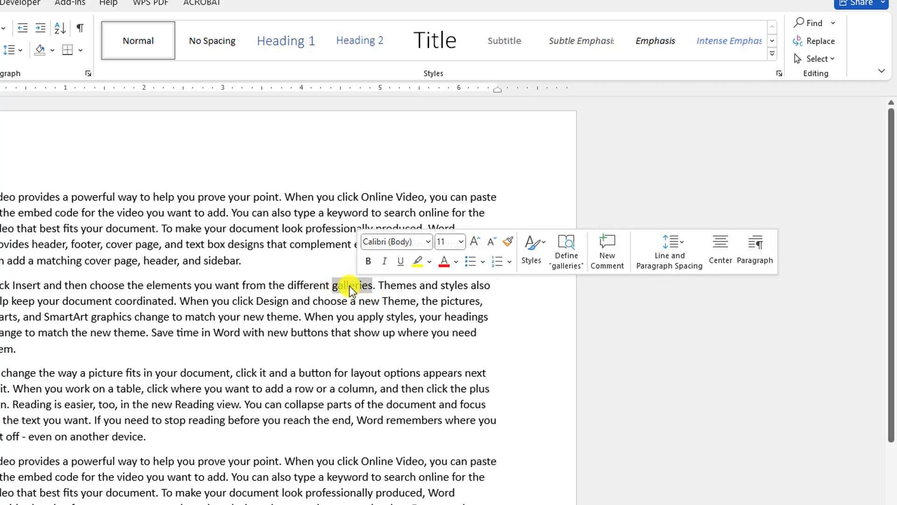
right_click(352, 289)
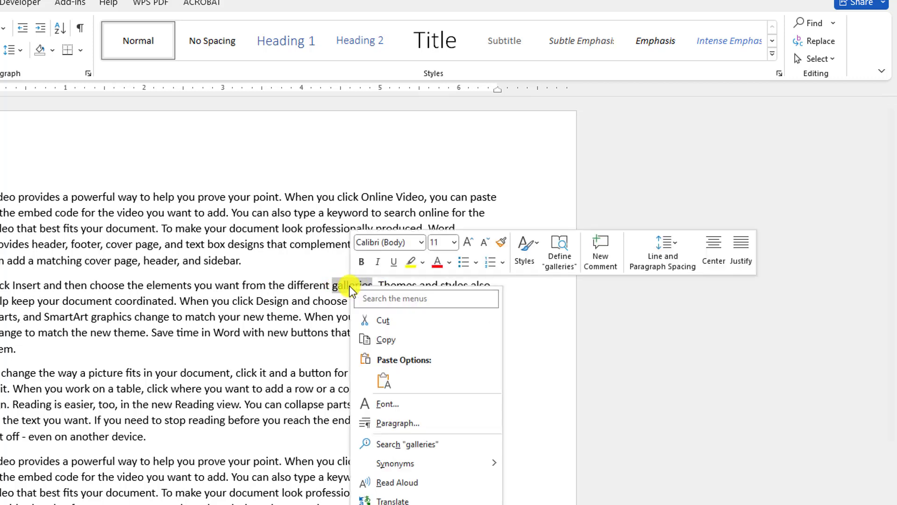
left_click(408, 445)
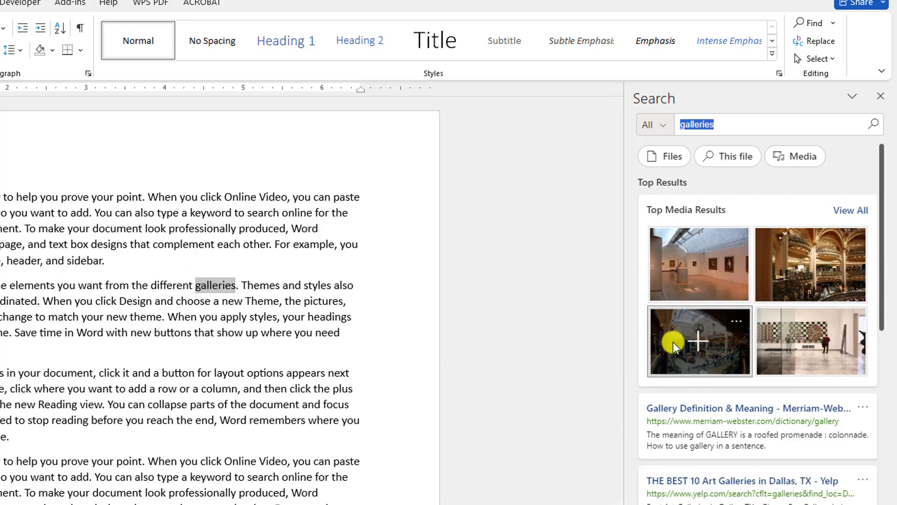
scroll(673, 345, "down", 5)
scroll(660, 209, "down", 1)
scroll(618, 420, "down", 3)
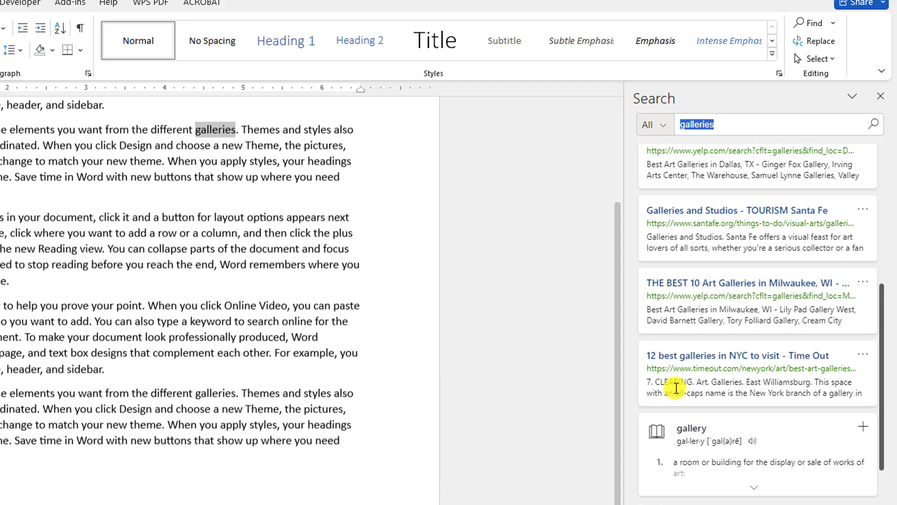
scroll(704, 364, "up", 5)
scroll(705, 365, "up", 2)
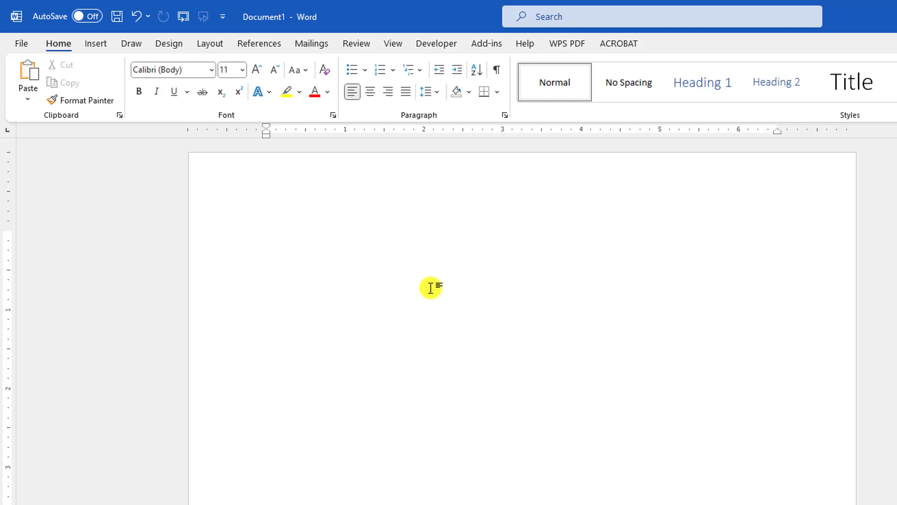
Step: Generate sample paragraphs in the blank document with the =rand formula
type("=rand(")
key("Return")
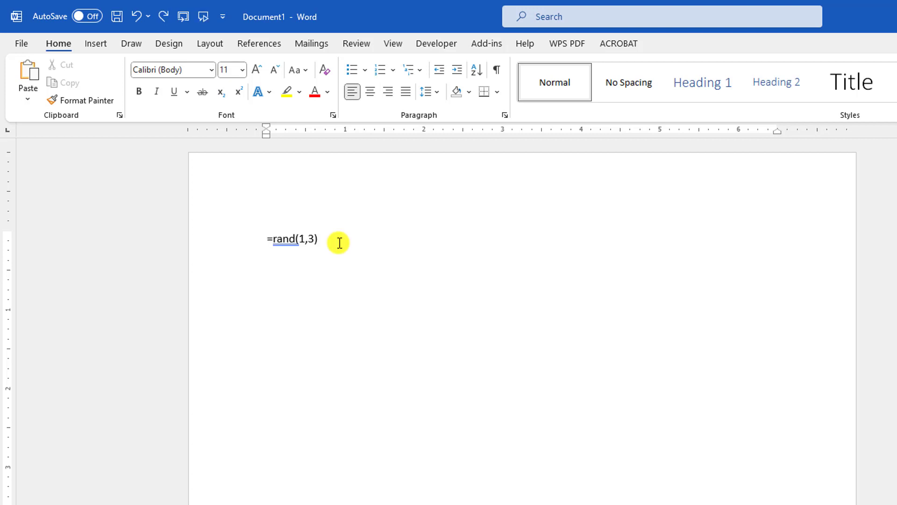
Step: Generate a single paragraph with =rand(1,3) in place of the sample text, and replace it with Lorem ipsum text using =lorem
key("BackSpace")
key("Return")
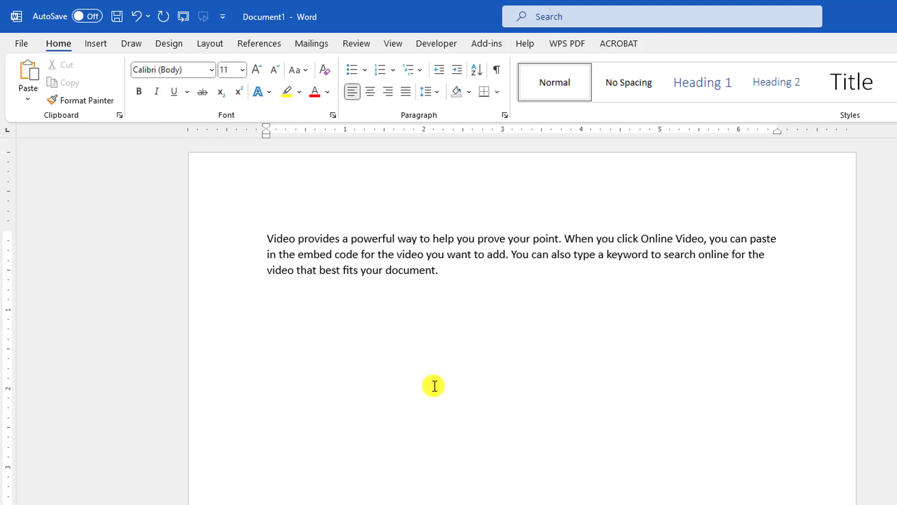
key("ctrl+a")
key("Delete")
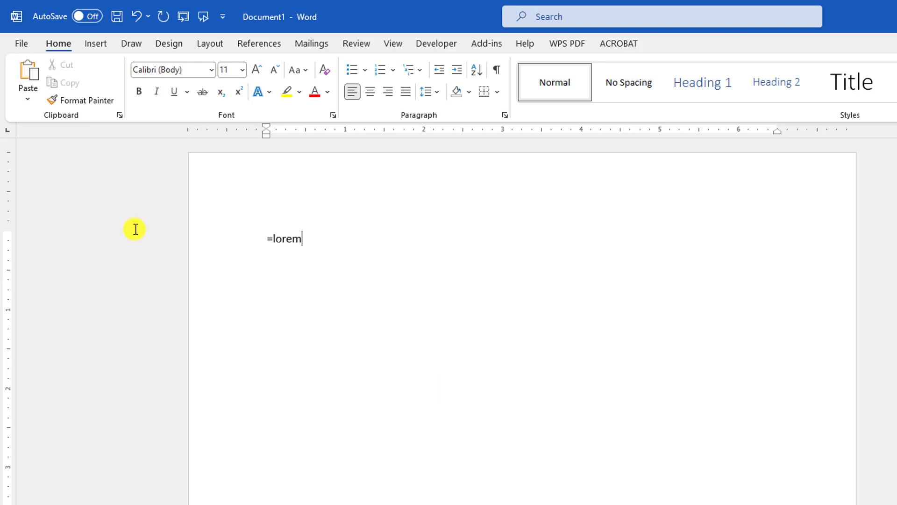
key("Return")
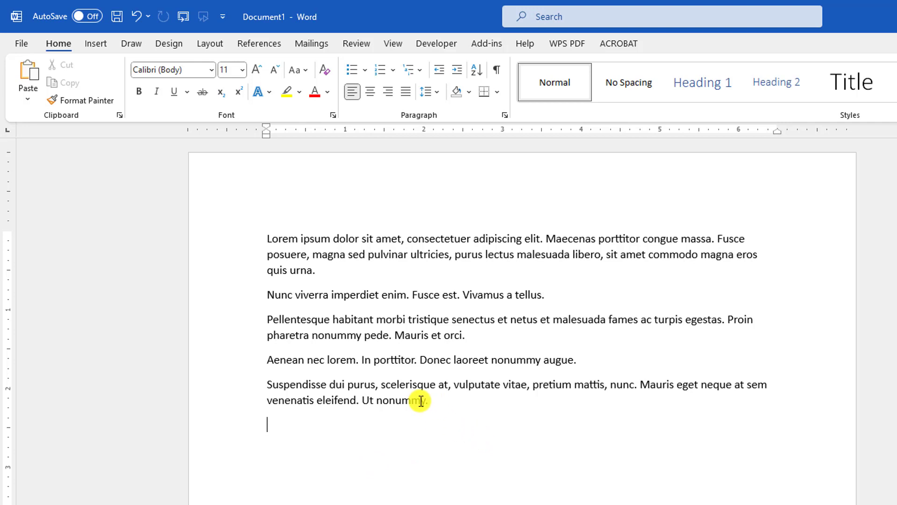
Step: Copy "Ut nonummy." from the end of the last paragraph and paste it on a separate line below, followed by a new line
left_click_drag(428, 400, 362, 400)
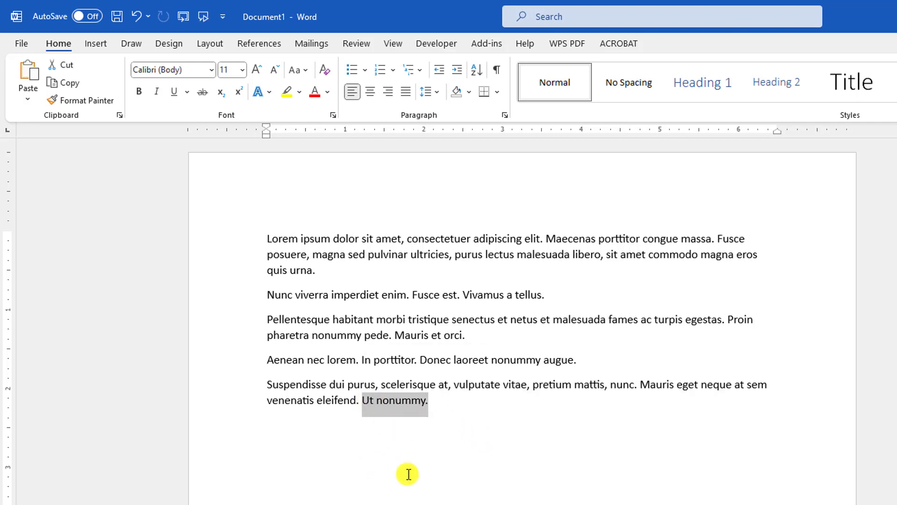
right_click(397, 403)
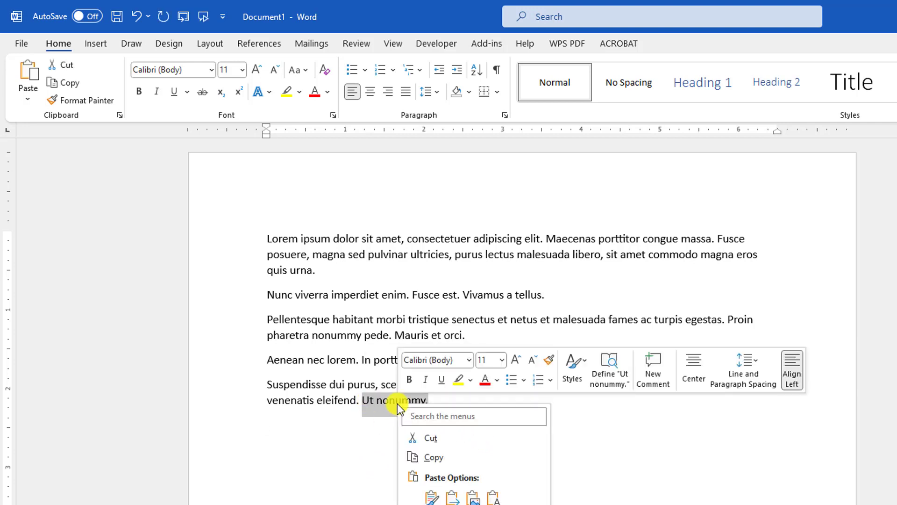
left_click(433, 455)
left_click(452, 411)
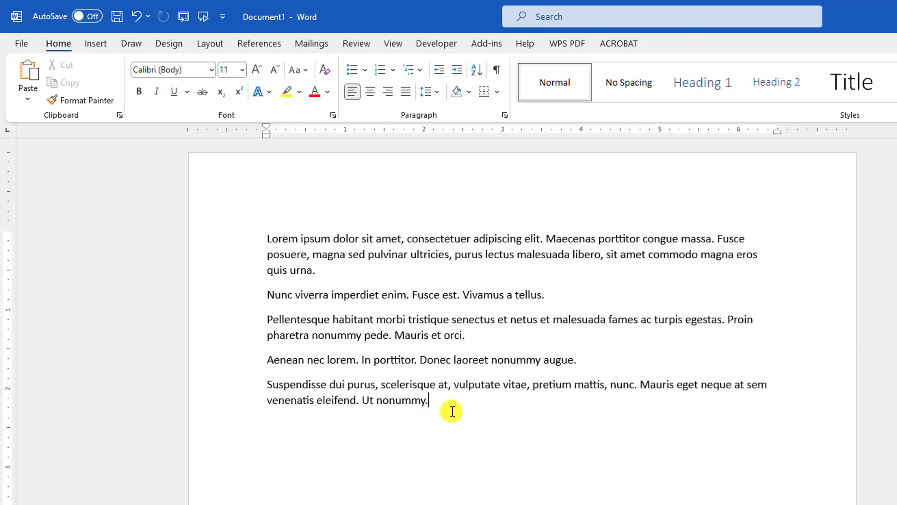
left_click(399, 441)
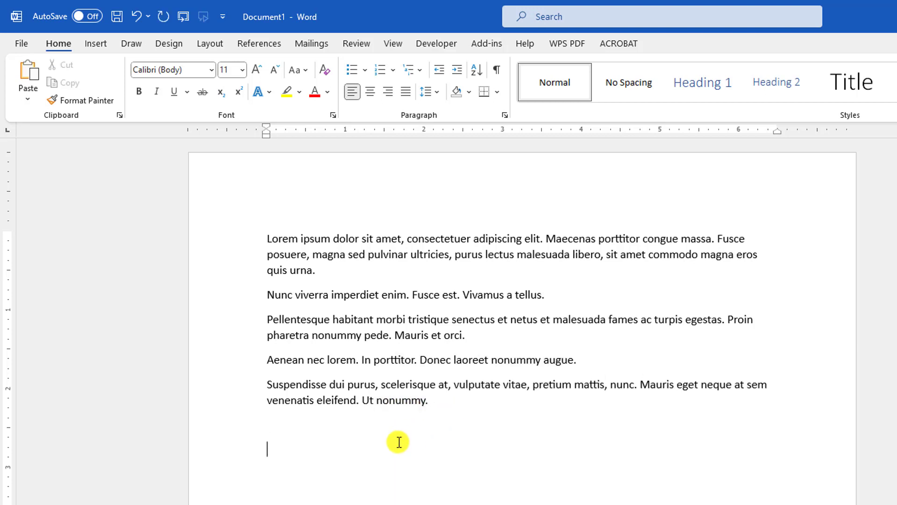
right_click(302, 452)
left_click(336, 281)
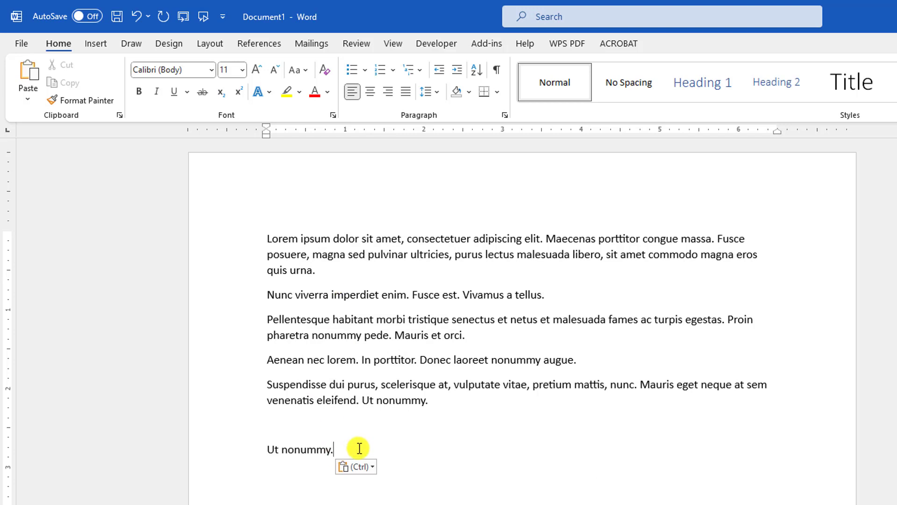
key("Return")
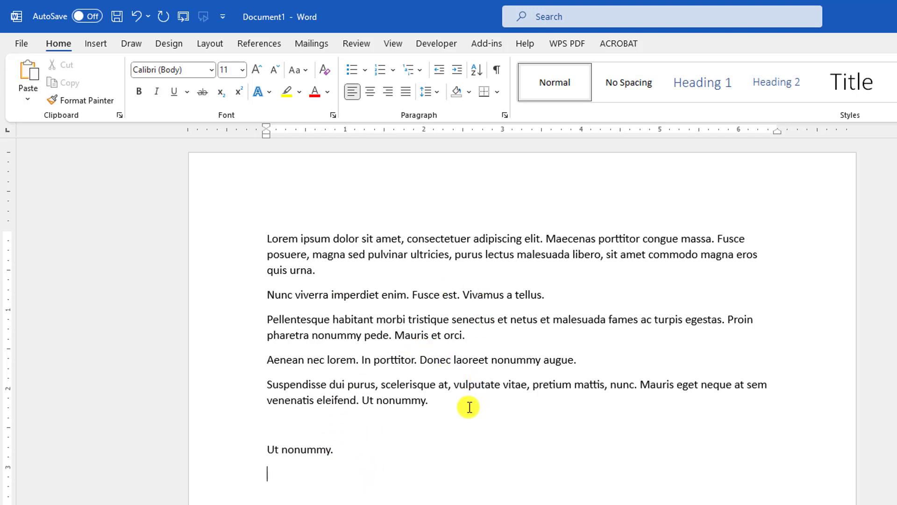
left_click(501, 358, "ctrl")
left_click_drag(551, 294, 461, 294)
left_click_drag(576, 362, 427, 366)
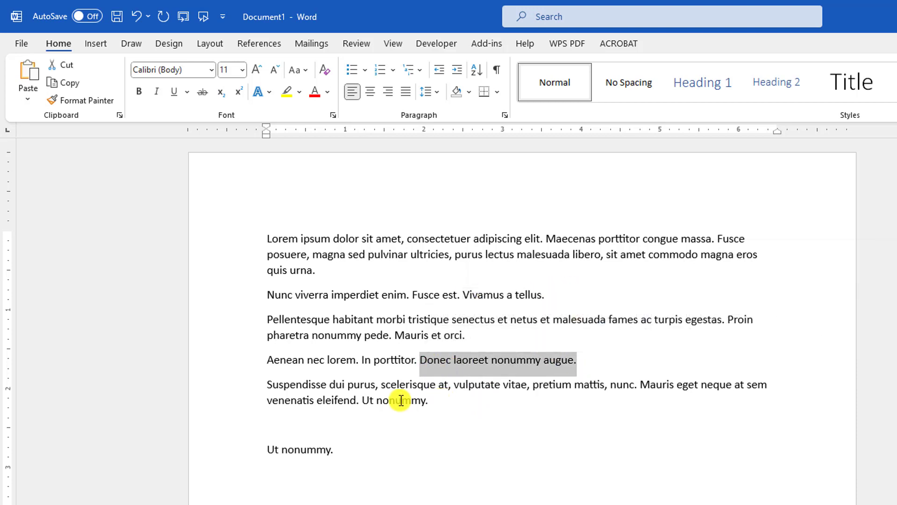
left_click_drag(401, 398, 367, 400)
left_click(439, 474)
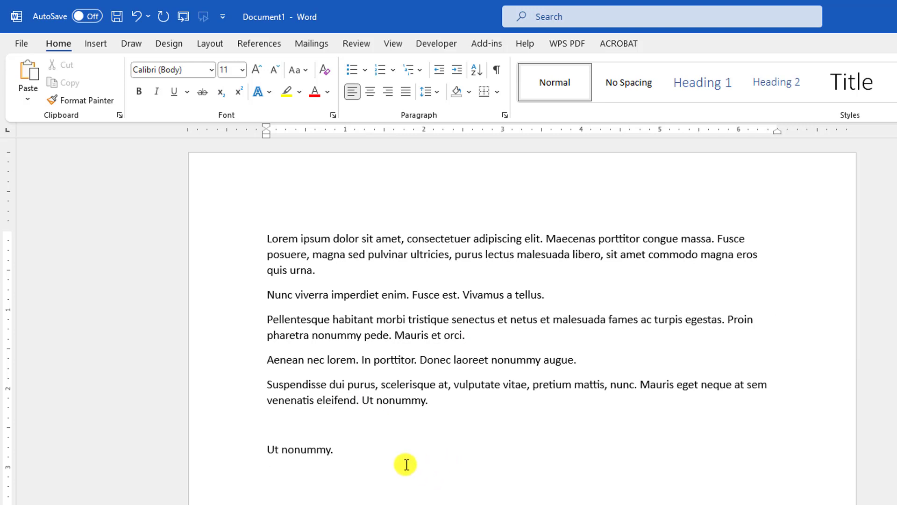
Step: Undo the pasted "Ut nonummy." line and show the Clipboard's list of collected items
left_click_drag(334, 453, 323, 454)
key("ctrl+z")
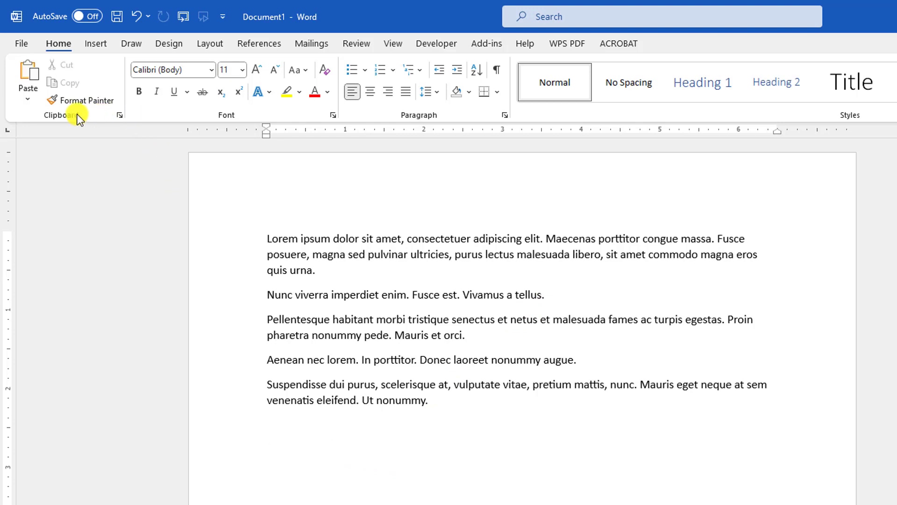
left_click(119, 115)
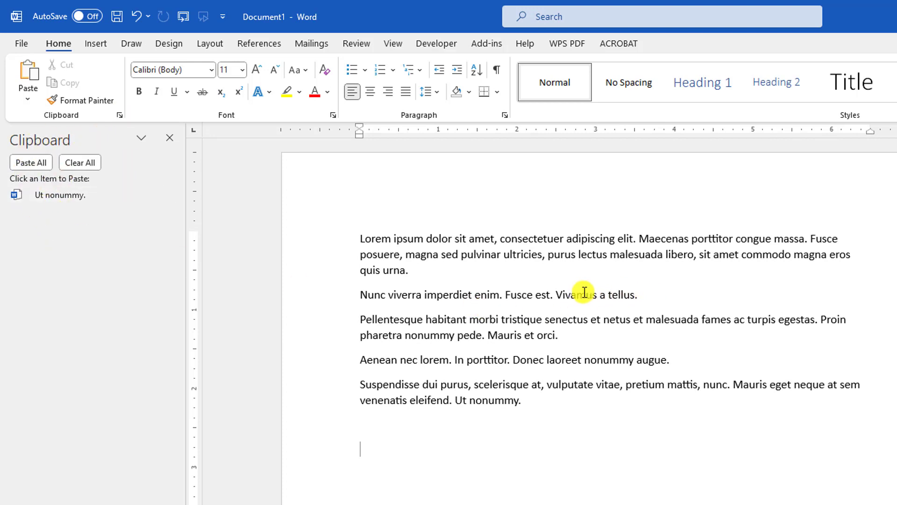
Step: Copy "Vivamus a tellus.", "Donec laoreet nonummy augue." and "Ut nonummy." one after another so the Clipboard collects each
left_click_drag(637, 294, 521, 294)
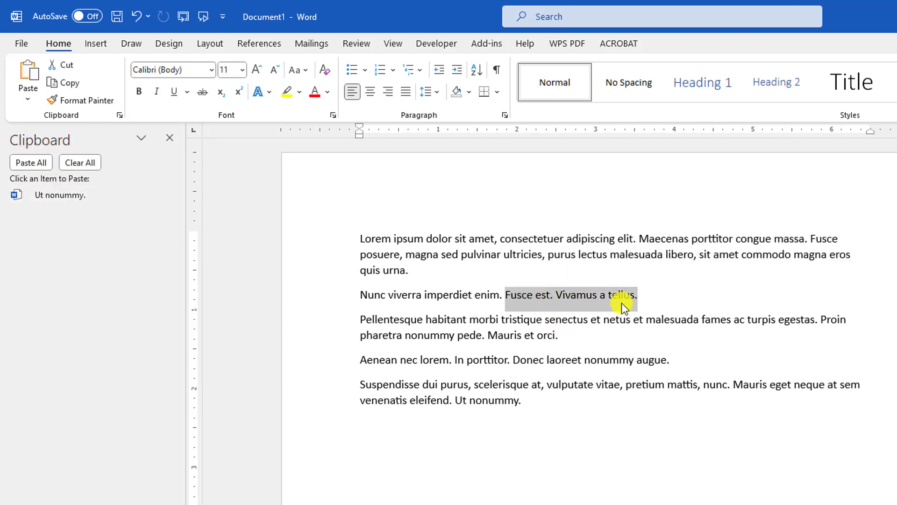
left_click_drag(621, 301, 561, 296)
key("ctrl+c")
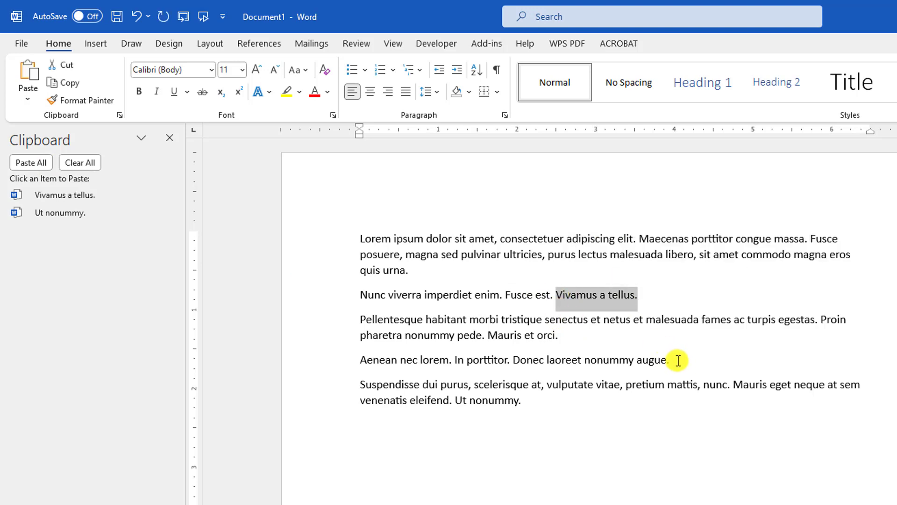
left_click_drag(678, 360, 525, 361)
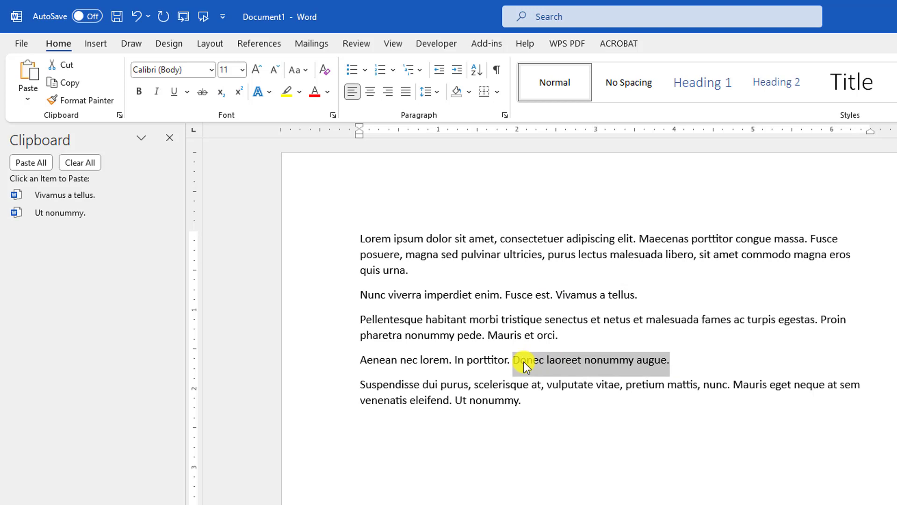
key("ctrl+c")
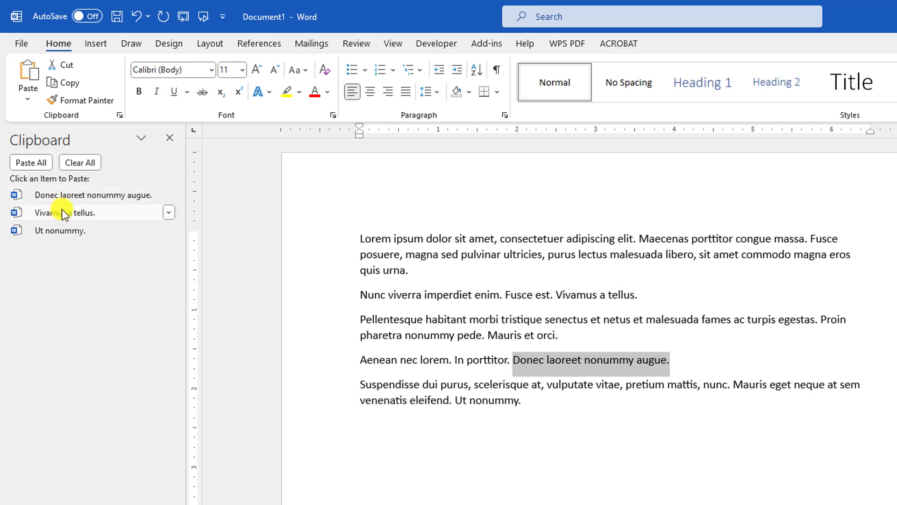
left_click_drag(507, 400, 464, 402)
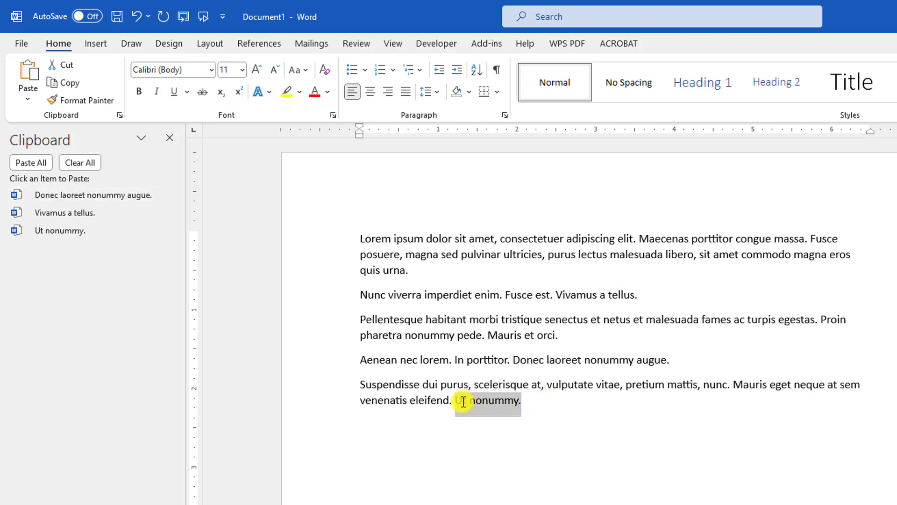
key("ctrl+c")
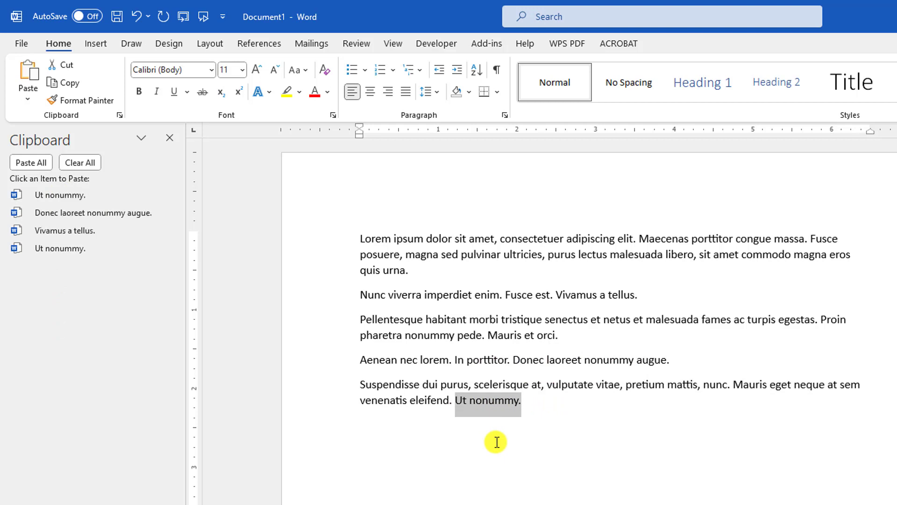
Step: Paste the collected Clipboard items "Vivamus a tellus.", "Ut nonummy." and again "Vivamus a tellus." below the paragraphs
left_click(379, 467)
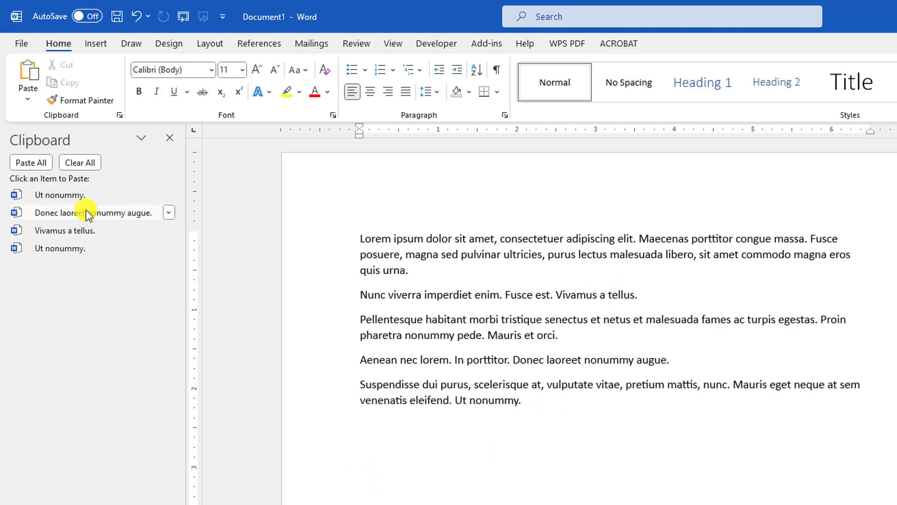
left_click(68, 229)
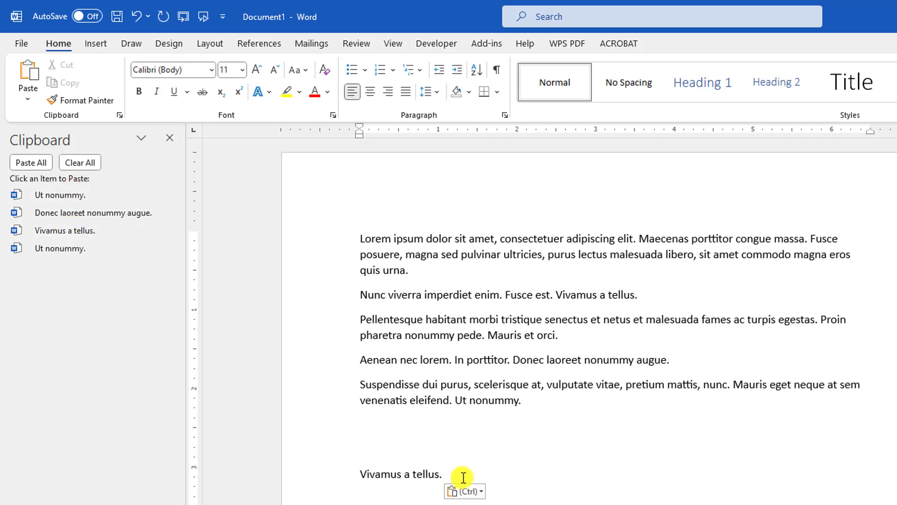
left_click(75, 248)
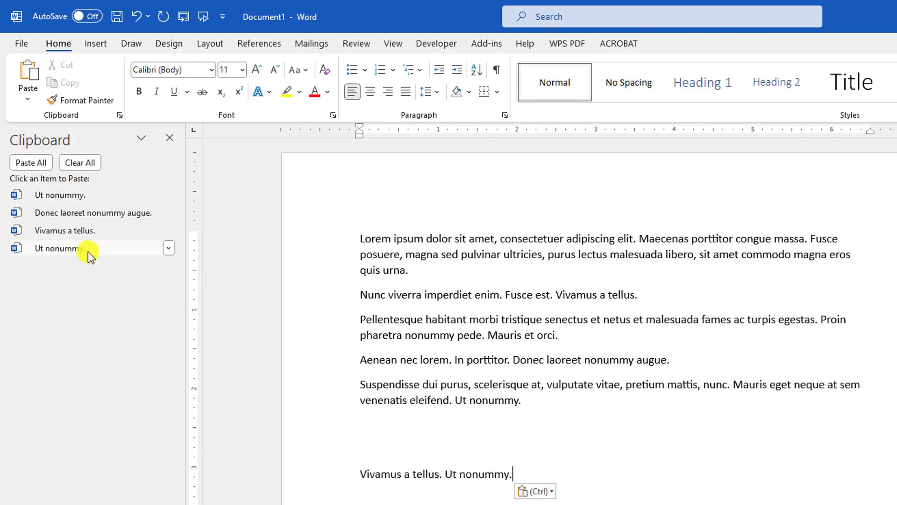
left_click(85, 231)
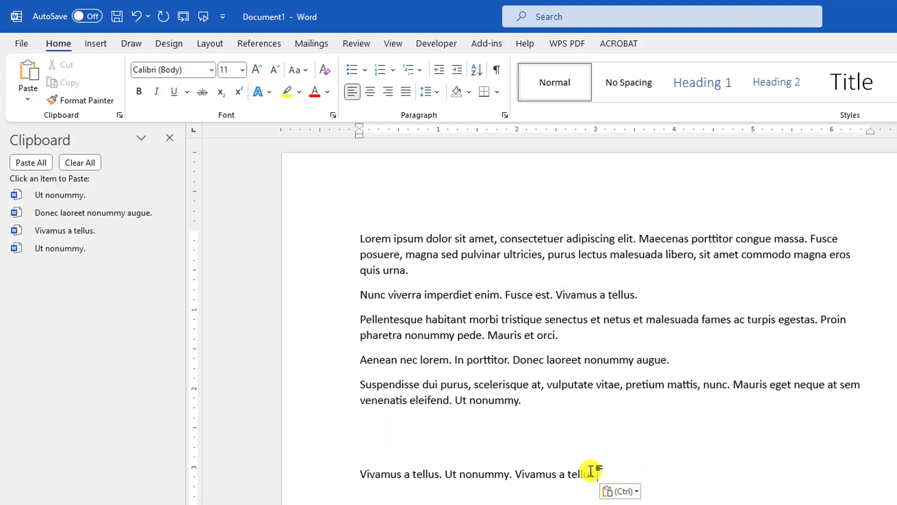
Step: Delete the pasted line and all the Lorem ipsum text, and close the Clipboard's item list
left_click_drag(593, 475, 298, 469)
key("BackSpace")
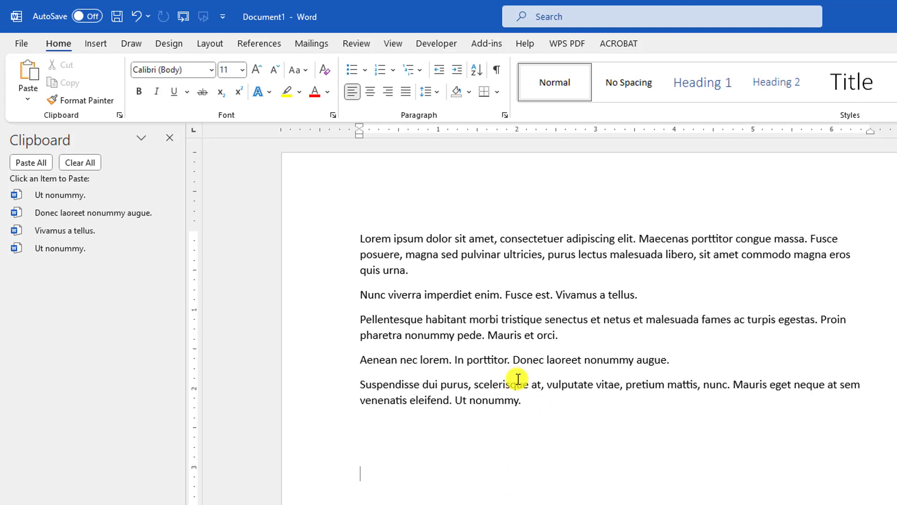
left_click_drag(517, 376, 356, 224)
key("BackSpace")
left_click(170, 139)
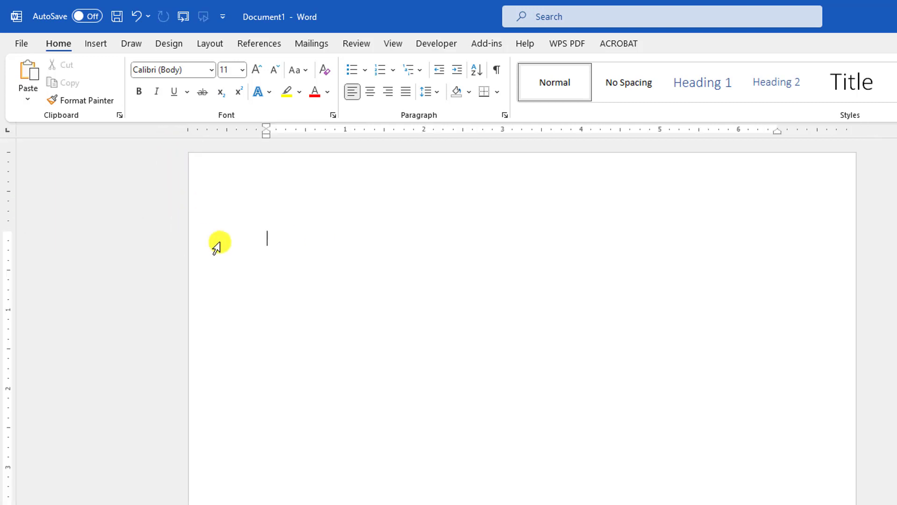
Step: Insert a table with three columns and five rows in the empty document
left_click(90, 47)
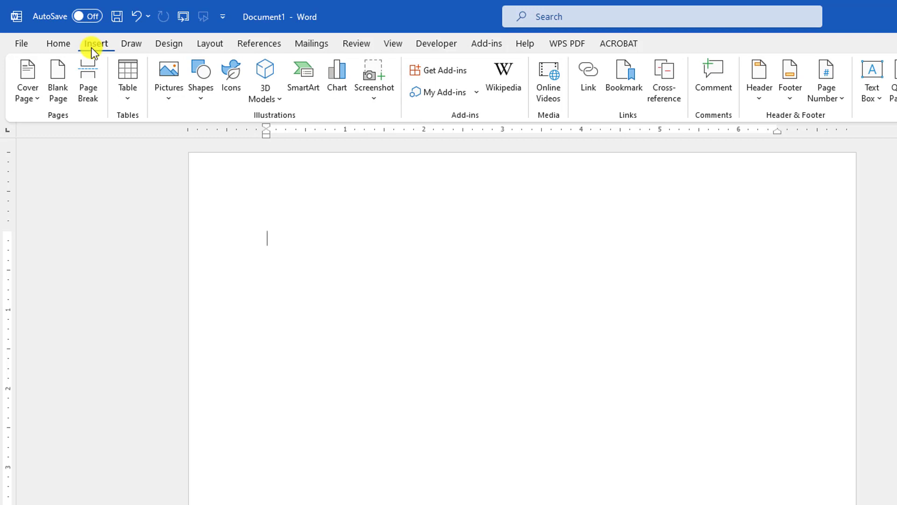
left_click(125, 92)
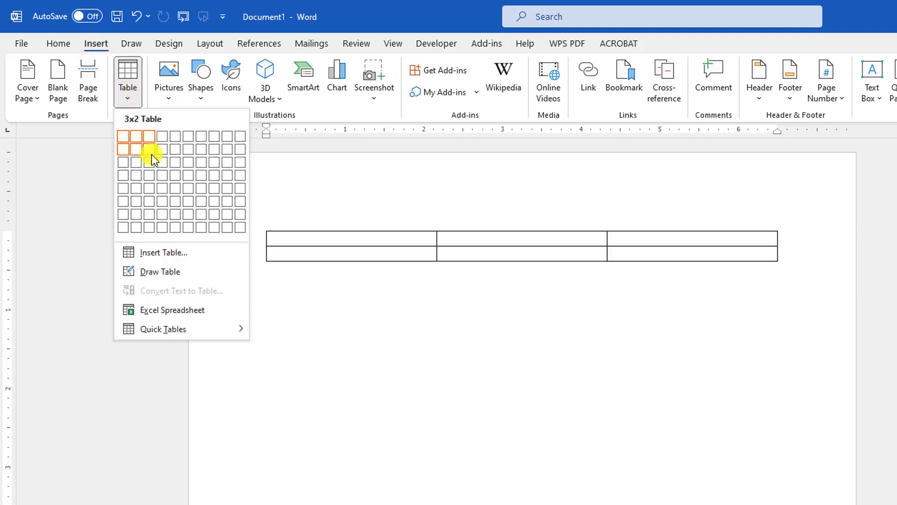
left_click(151, 186)
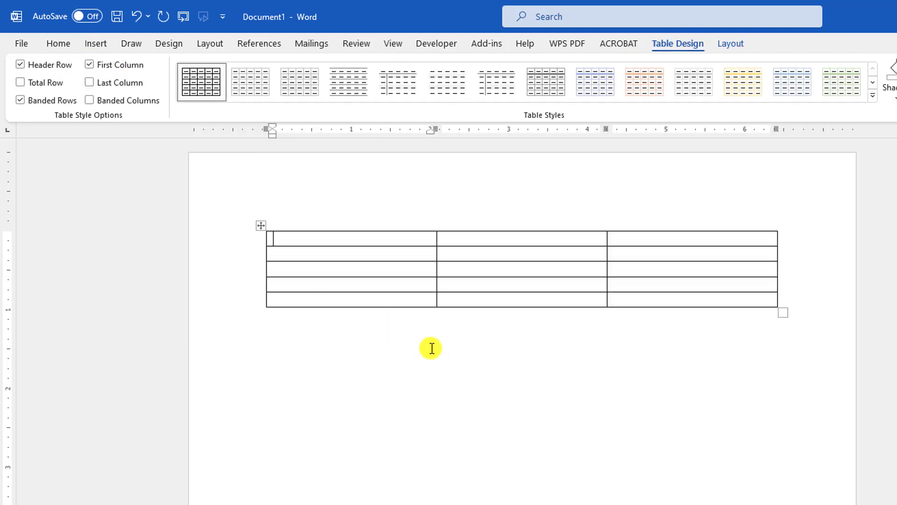
Step: Enter 5 in the first four cells of the first column and in the other two cells of the first row
type("5")
left_click(343, 255)
type("5")
left_click(336, 270)
type("5")
left_click(320, 286)
type("5")
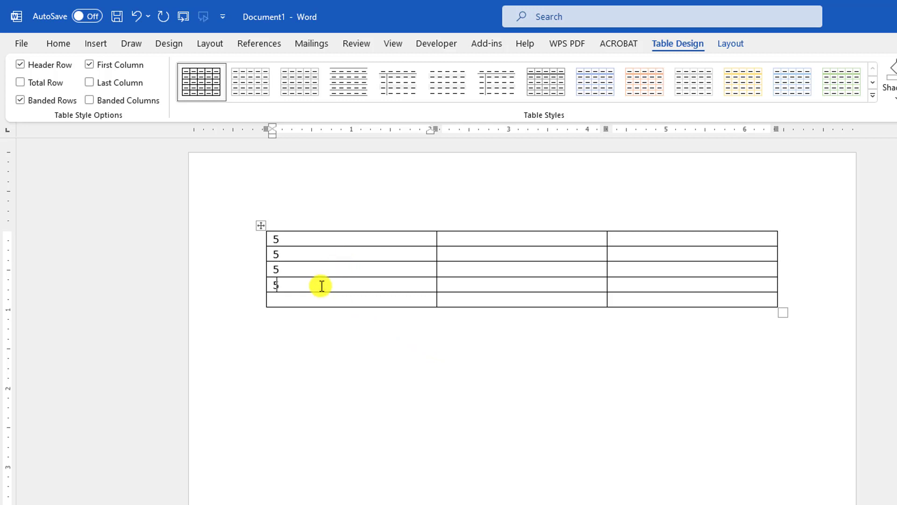
left_click(470, 238)
type("5")
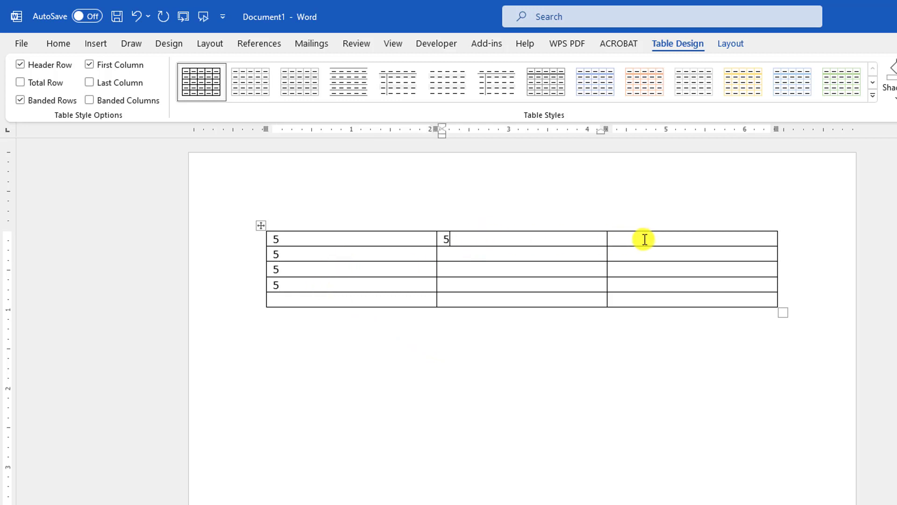
left_click(635, 235)
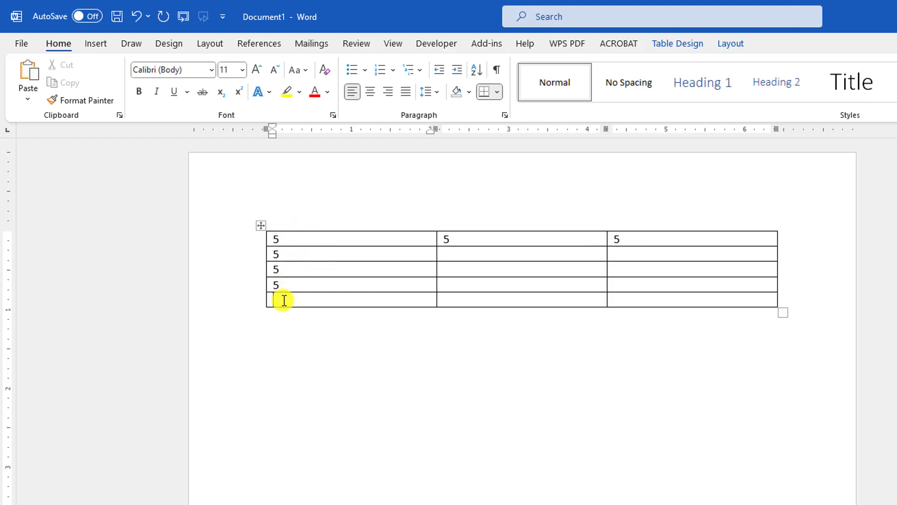
Step: Insert the formula =SUM(ABOVE) in the last cell of the table's first column
left_click(722, 44)
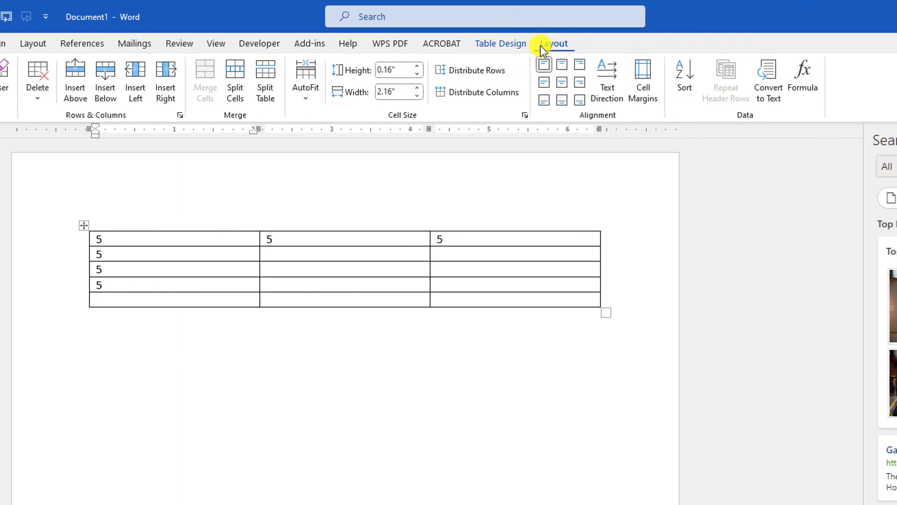
left_click(805, 82)
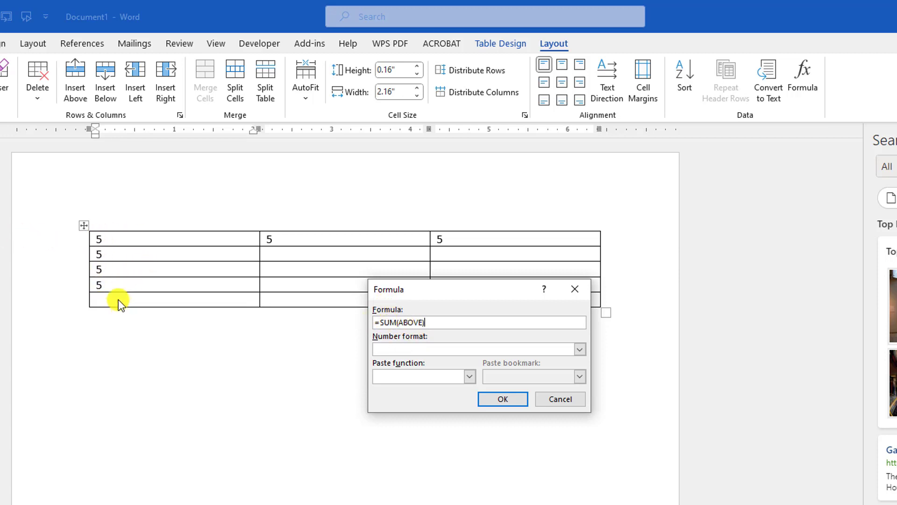
left_click(471, 375)
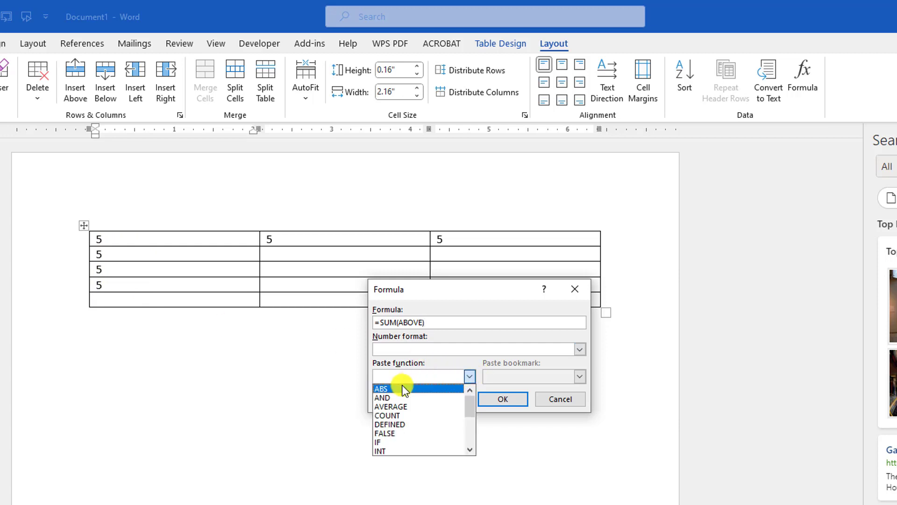
left_click(478, 316)
left_click(501, 399)
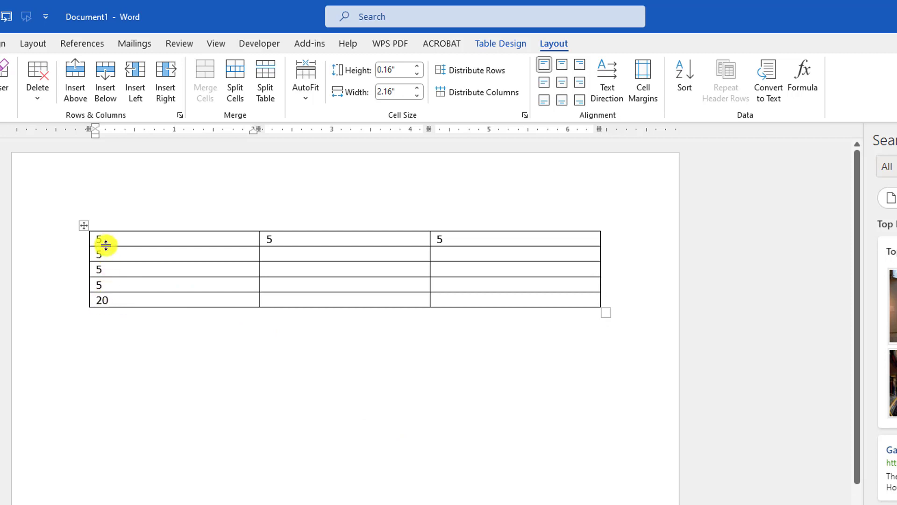
Step: Clear the third cell of the table's first row and set its second cell to 3
right_click(436, 238)
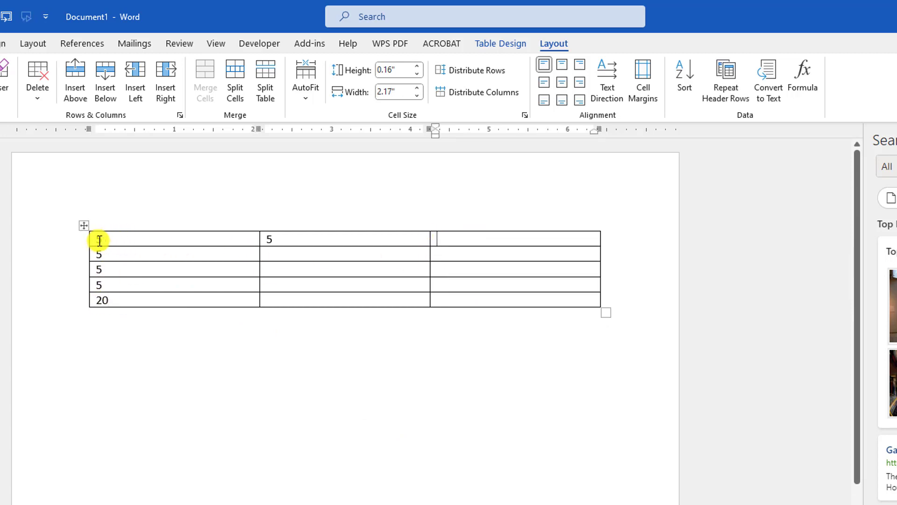
right_click(265, 239)
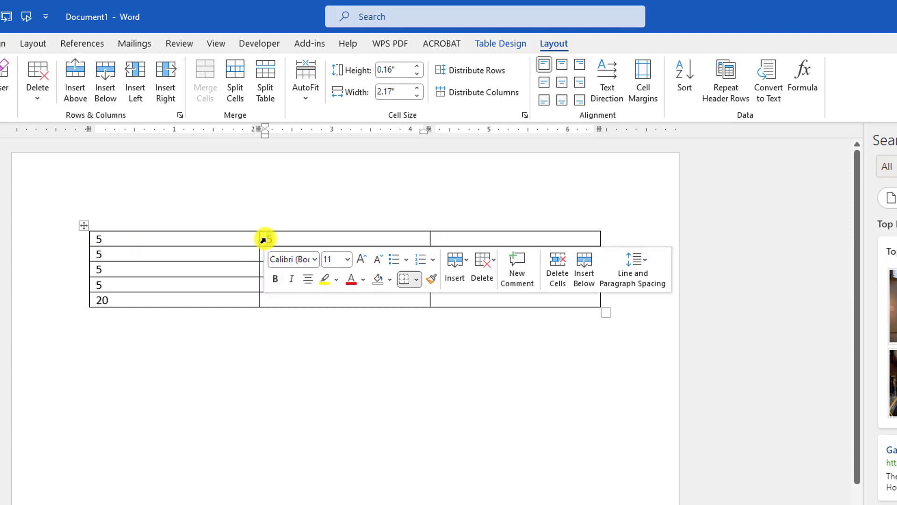
type("3")
key("Tab")
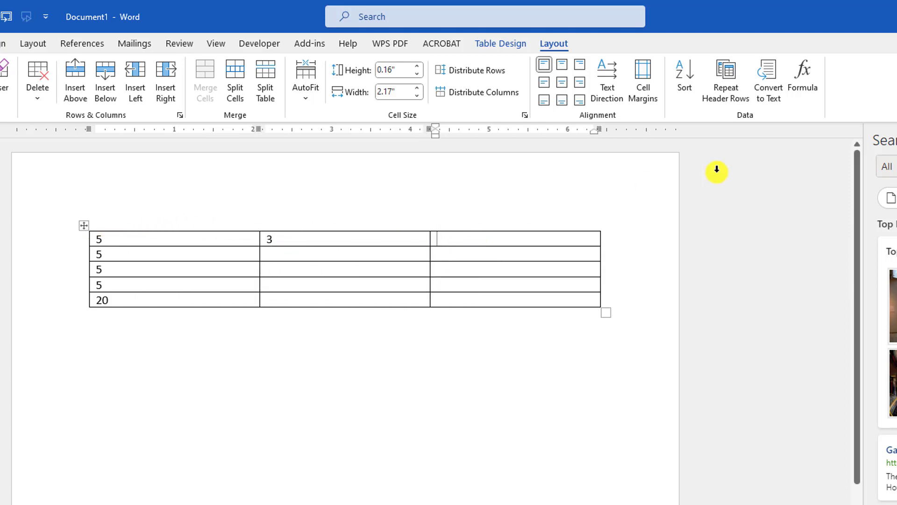
Step: Insert a formula in the first row's third cell that averages the cells to its left, =average(LEFT)
left_click(801, 90)
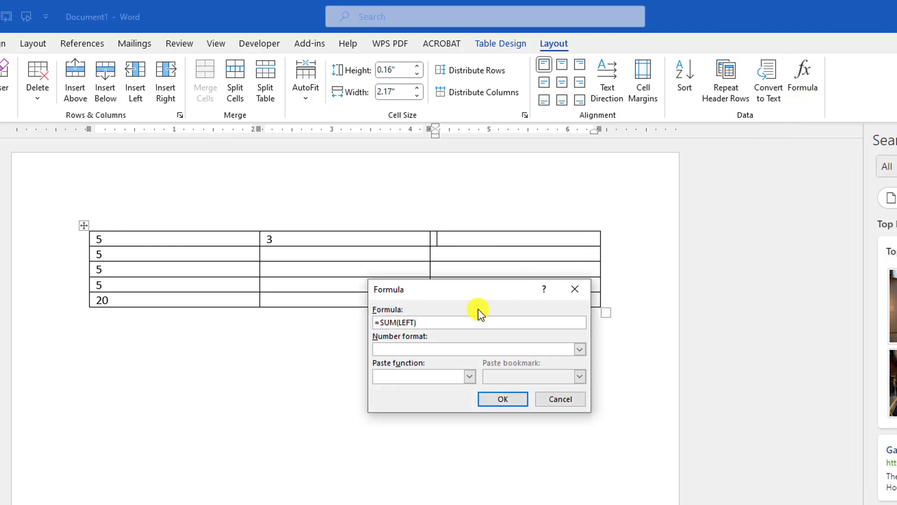
left_click_drag(453, 287, 562, 288)
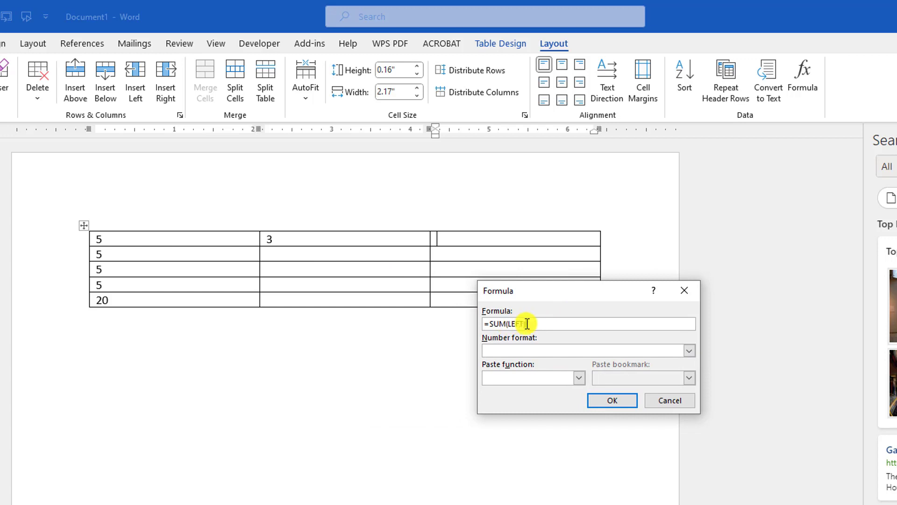
left_click(579, 378)
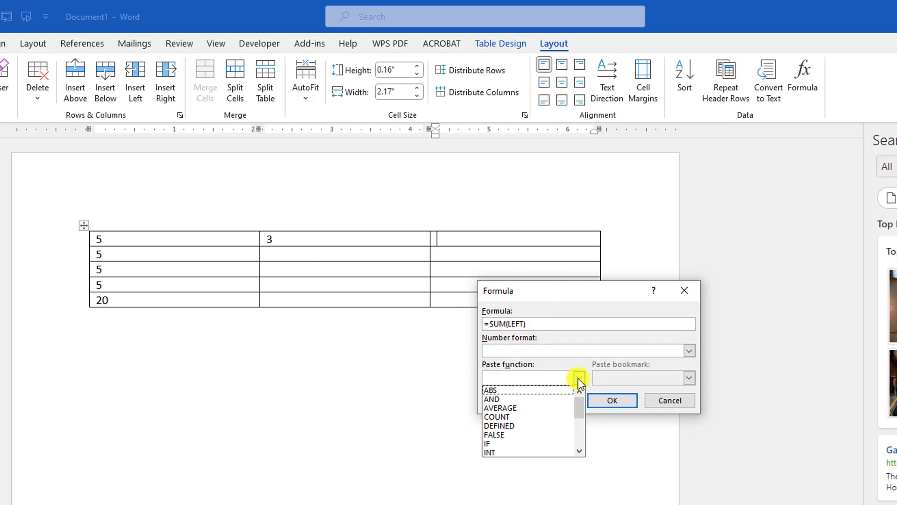
left_click(508, 325)
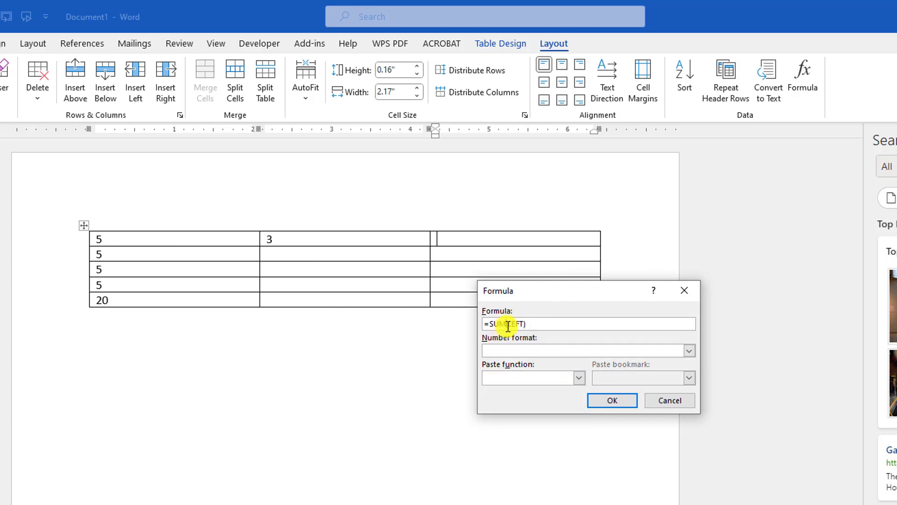
left_click_drag(508, 325, 494, 325)
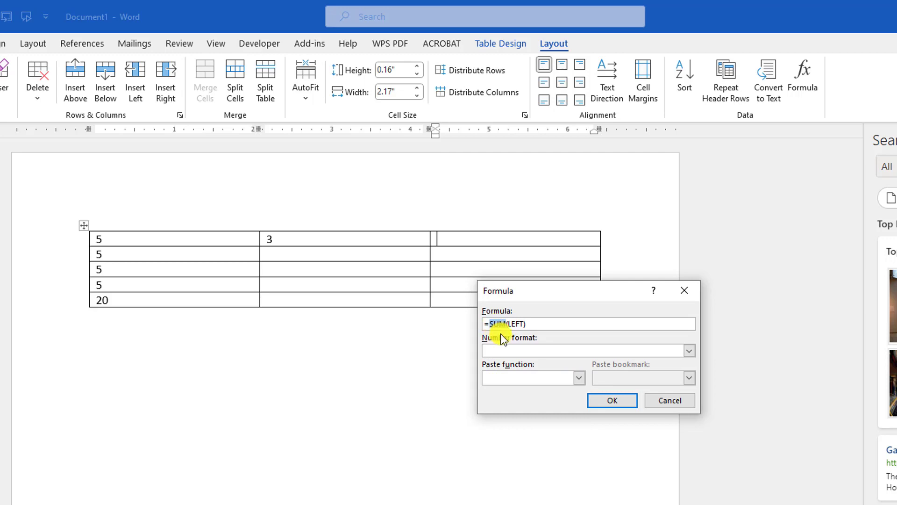
type("average")
left_click(613, 399)
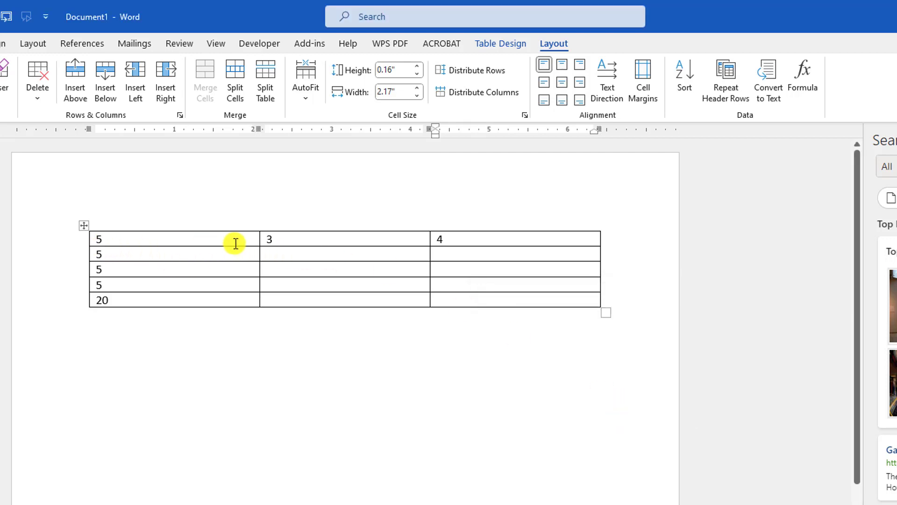
Step: Delete the table from the document
key("BackSpace")
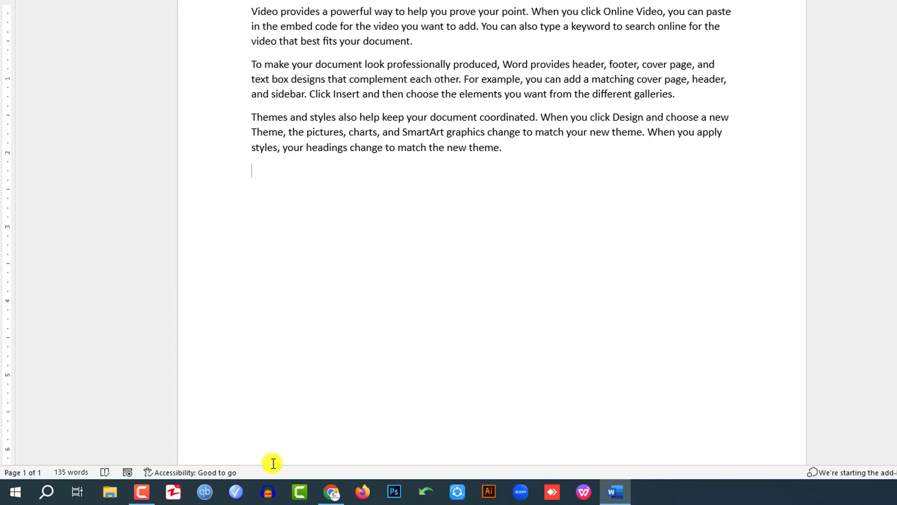
Step: Turn on the Character Count (with spaces) display in the status bar
right_click(283, 476)
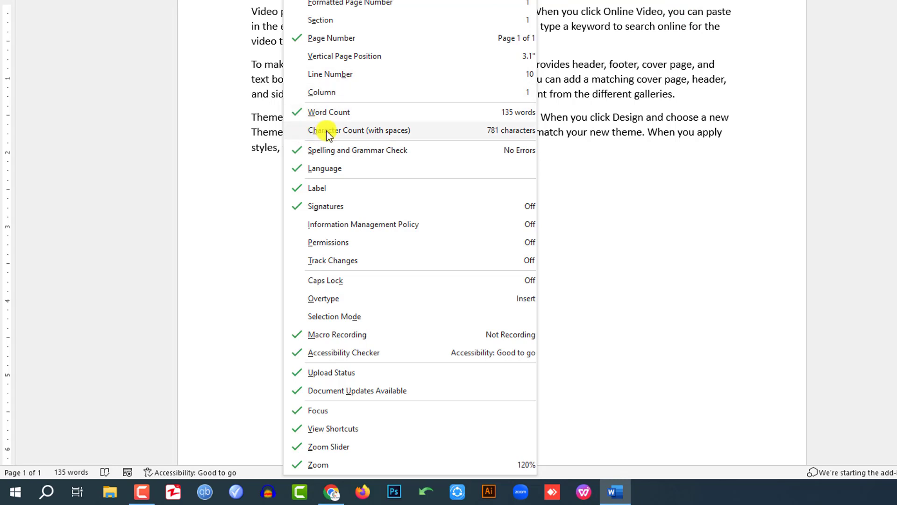
left_click(311, 131)
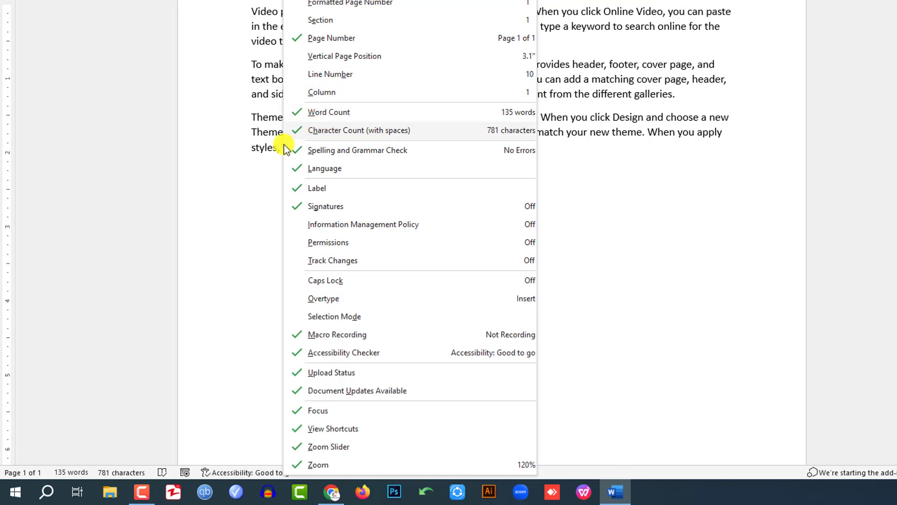
left_click(234, 336)
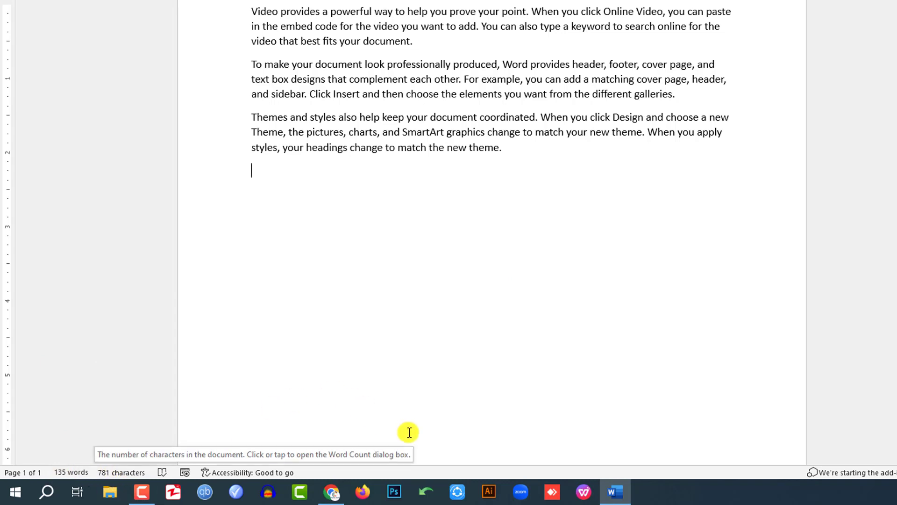
Step: Turn off the Character Count (with spaces) display in the status bar
right_click(369, 475)
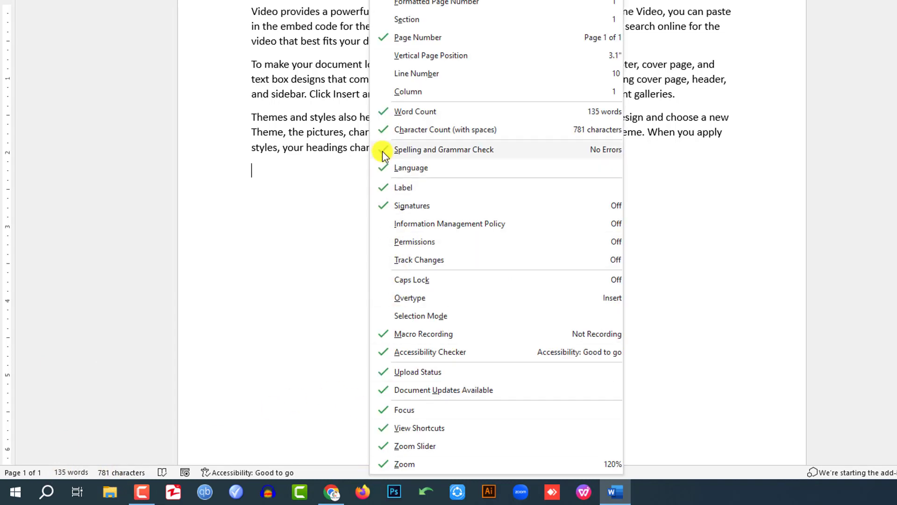
left_click(381, 130)
left_click(261, 314)
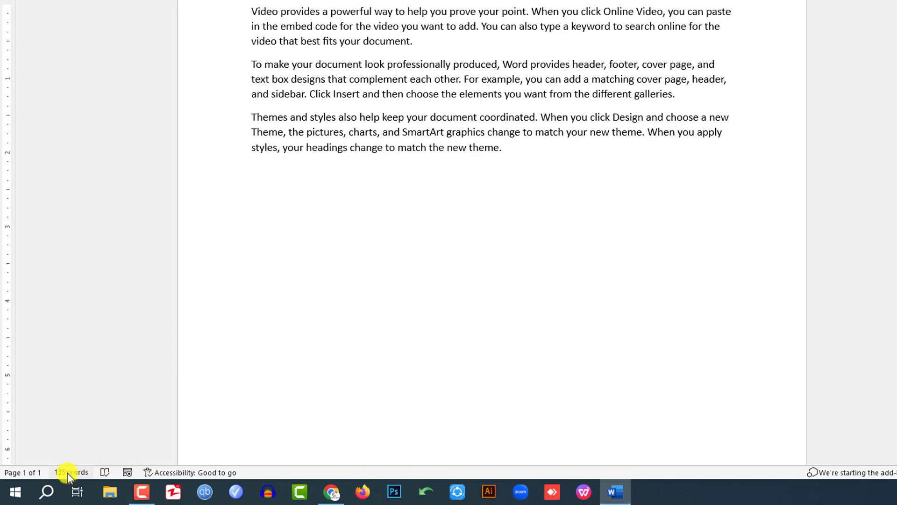
Step: Hide the Word Count in the status bar and show it again
right_click(257, 473)
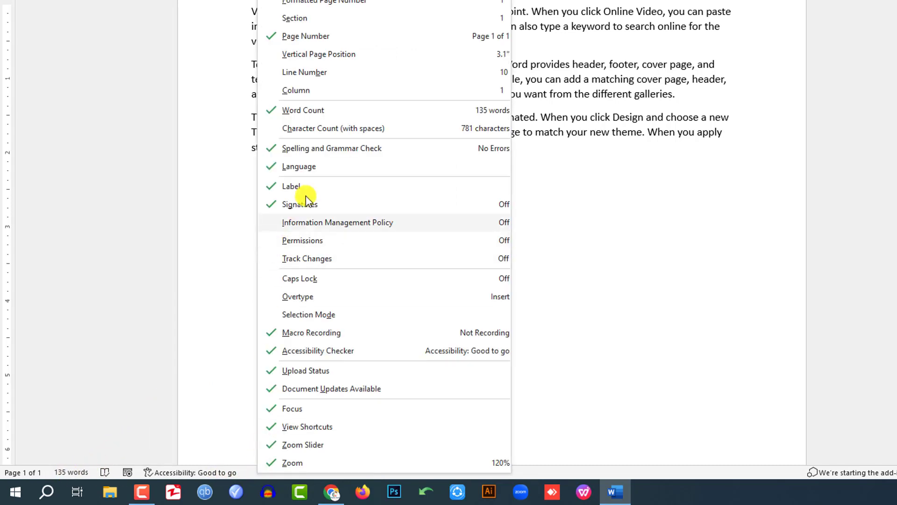
left_click(264, 112)
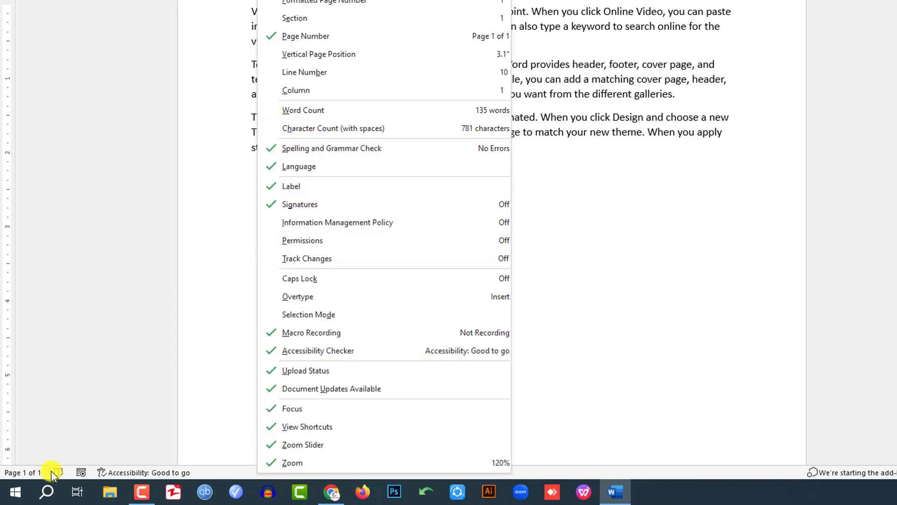
left_click(271, 111)
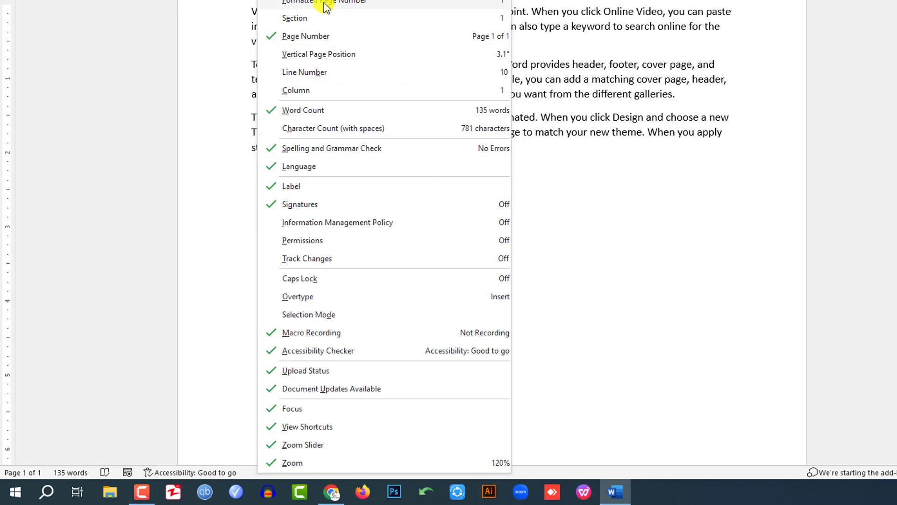
left_click(629, 176)
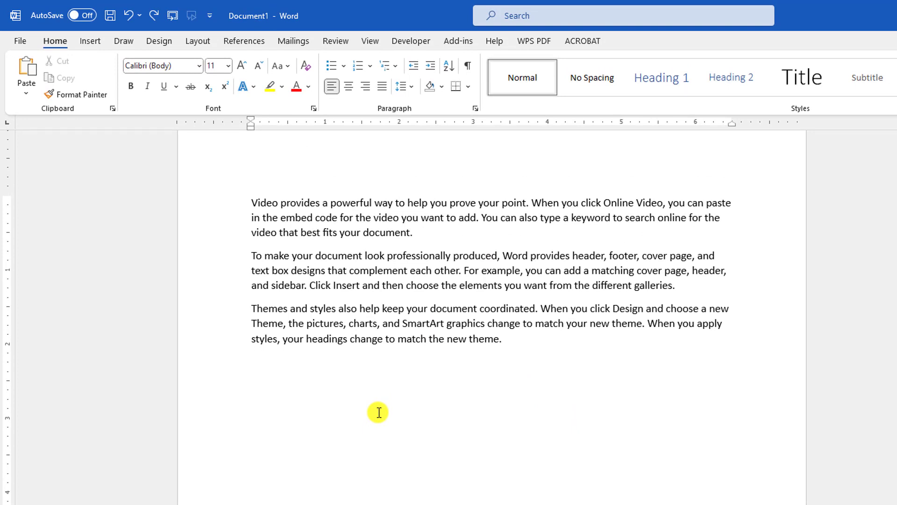
Step: Below the paragraphs, add a tab-separated line Name, ID, Area and a second line with a person's name, an ID and Dhaka
type("A")
key("BackSpace")
type("Name\tID")
key("Tab")
type("Area")
key("Return")
type("ATif")
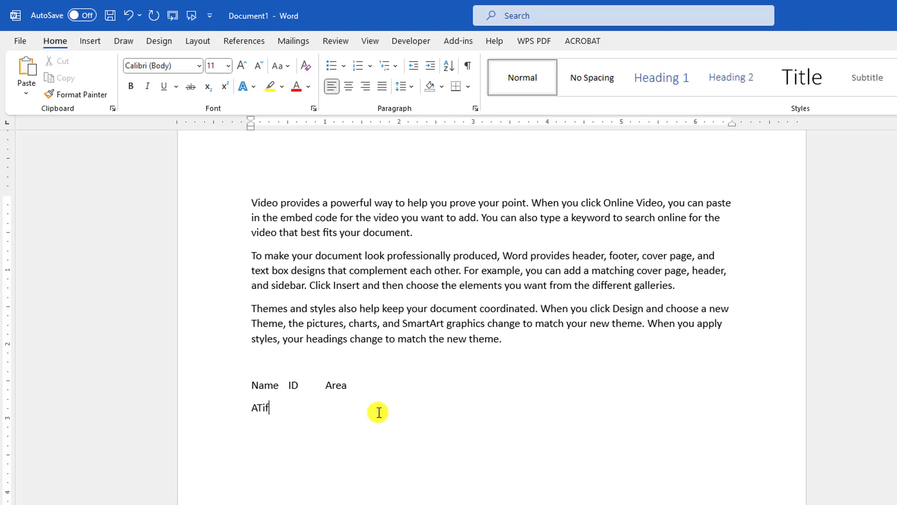
key("Tab")
type("11\tDhaka")
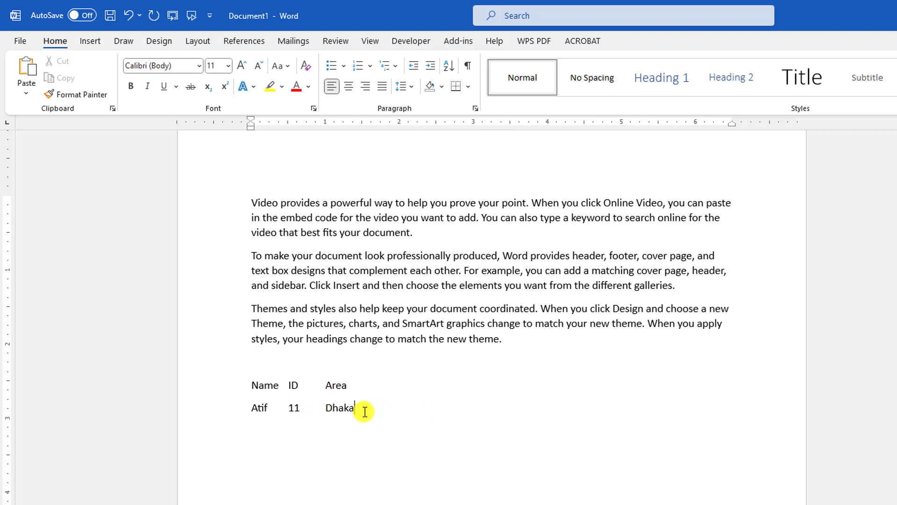
Step: Convert the two tab-separated lines to a three-column table with automatic fixed column width, separating the text at tabs
left_click_drag(365, 411, 251, 386)
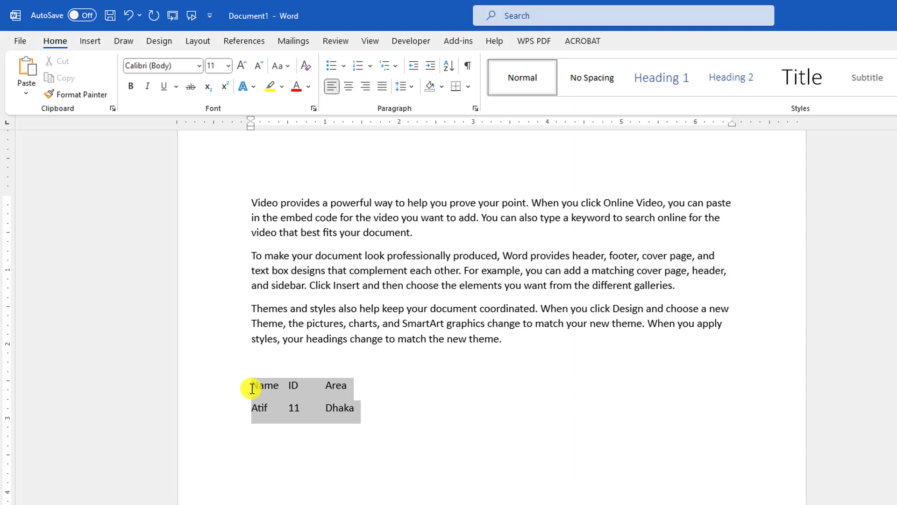
left_click(93, 42)
left_click(120, 94)
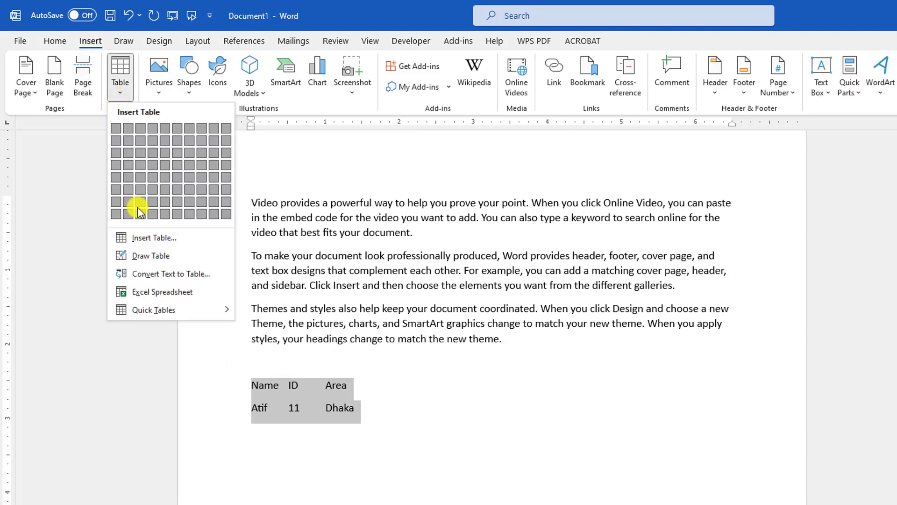
left_click(161, 280)
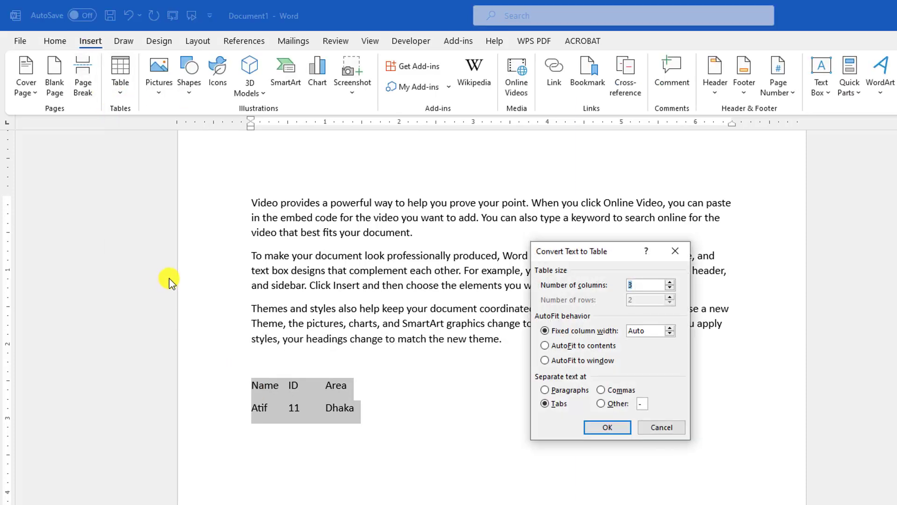
left_click(613, 428)
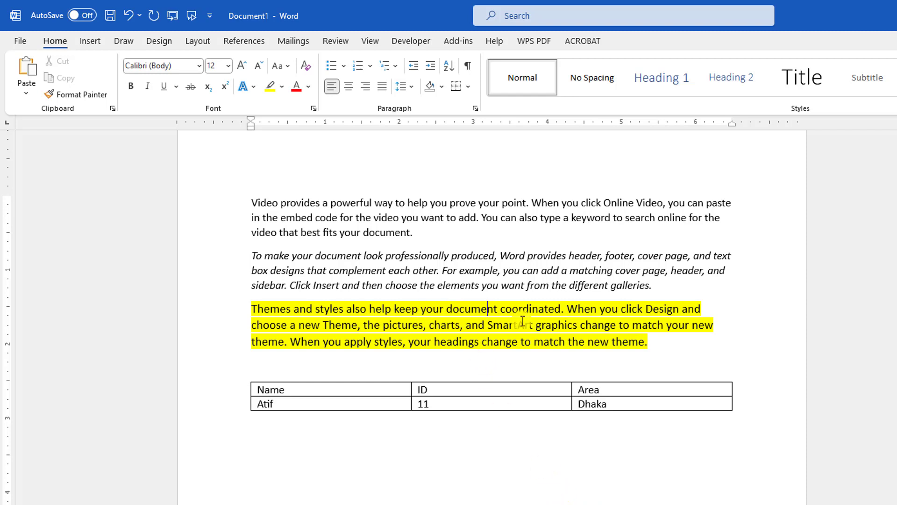
Step: Copy the three formatted paragraphs and paste them below the table as text only
left_click(565, 347)
left_click_drag(653, 345, 255, 201)
key("ctrl+c")
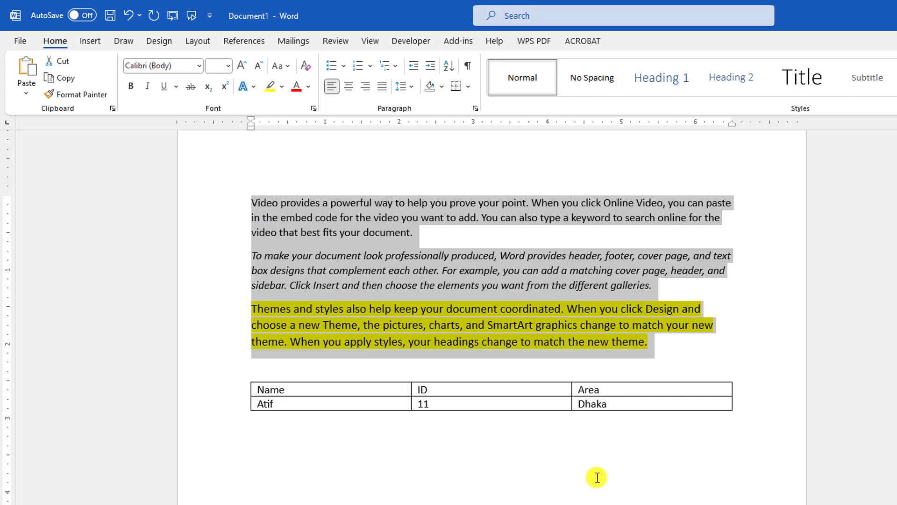
left_click(288, 489)
right_click(260, 465)
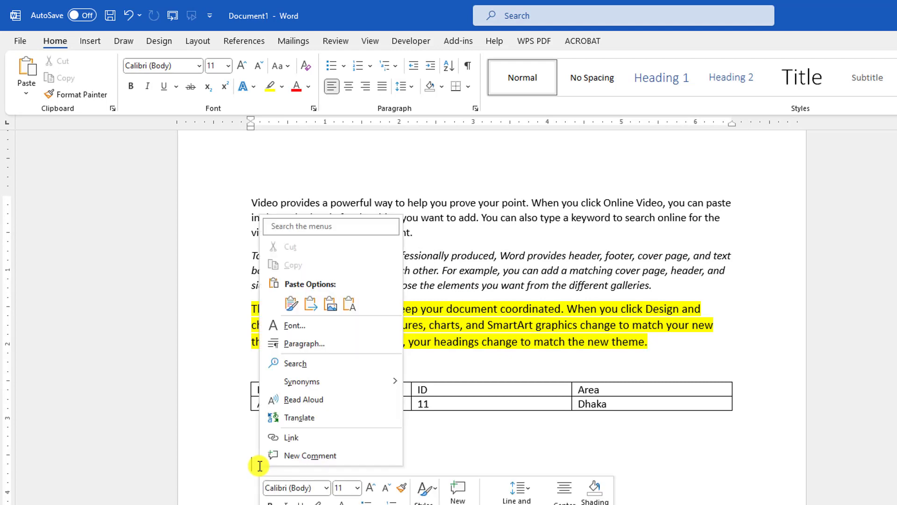
left_click(349, 305)
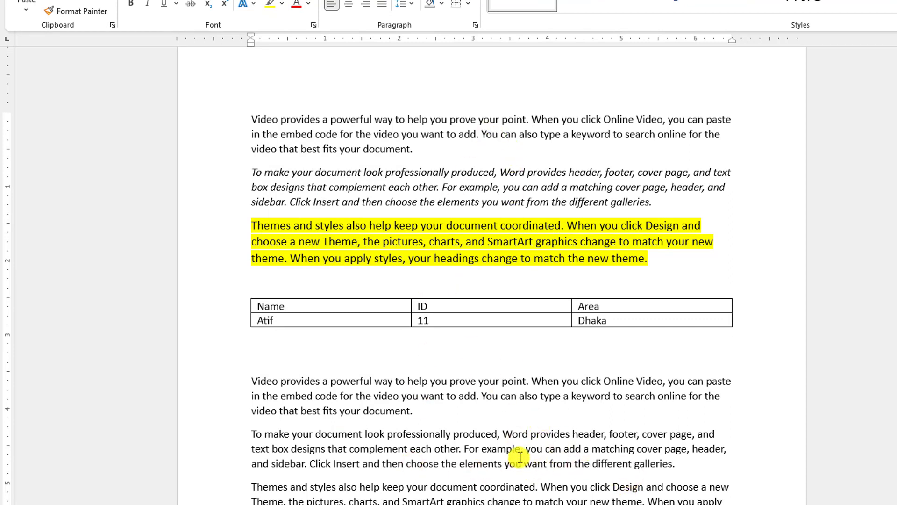
Step: Clear all formatting from the three original paragraphs above the table
left_click(680, 259)
left_click(255, 123, "shift")
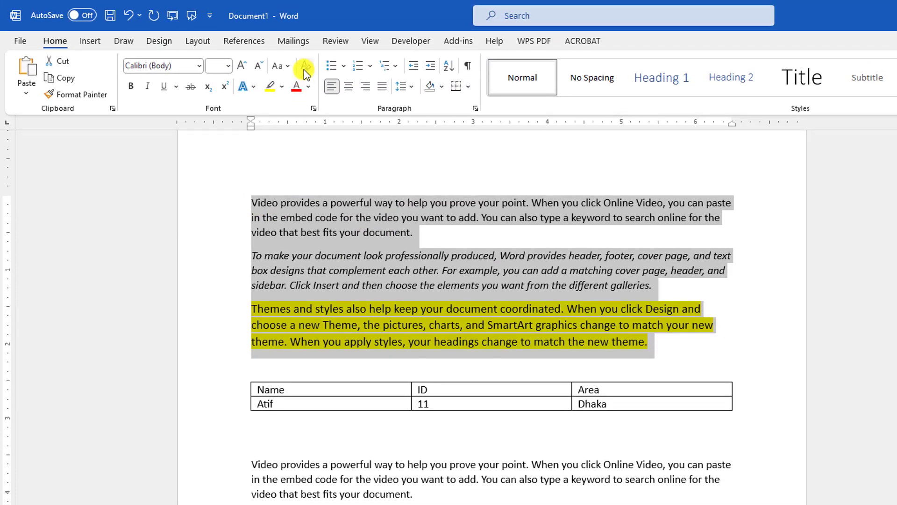
left_click(303, 68)
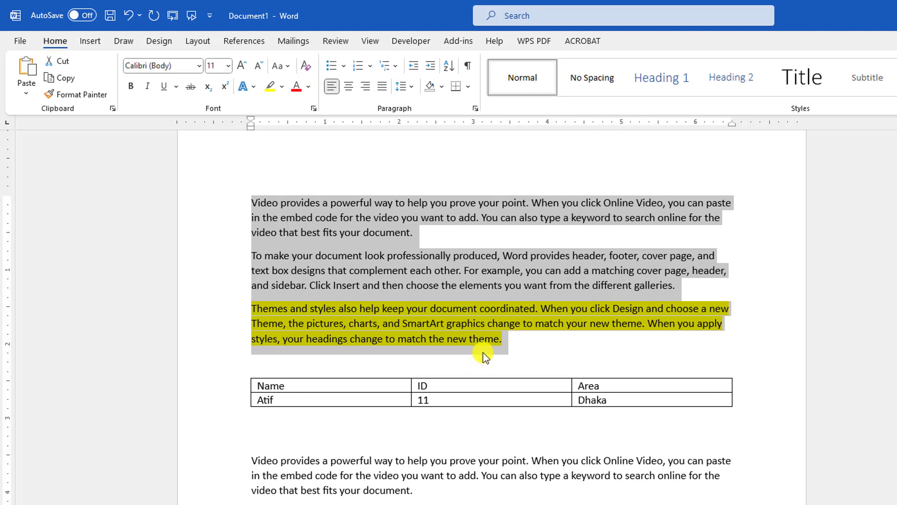
Step: Remove the yellow highlight from the third paragraph above the table by setting its highlight to No Color
left_click(503, 345)
left_click_drag(503, 345, 252, 308)
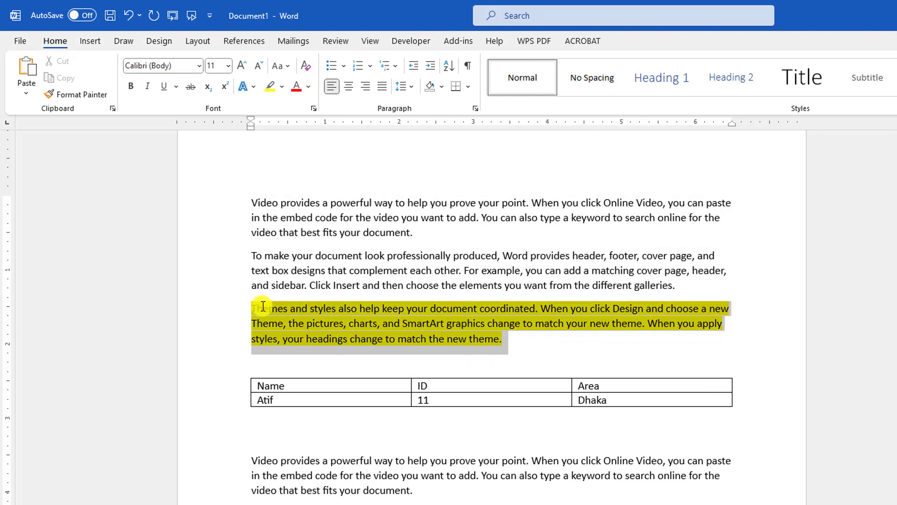
left_click(282, 88)
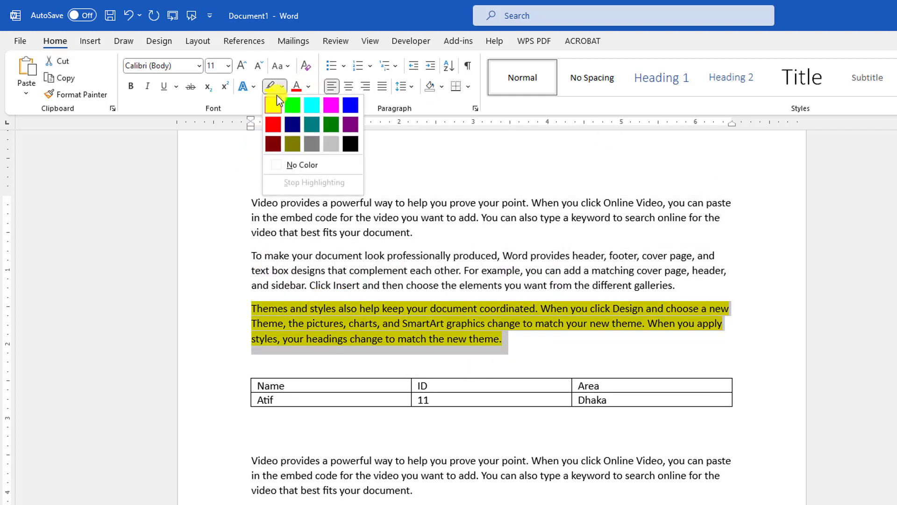
left_click(303, 166)
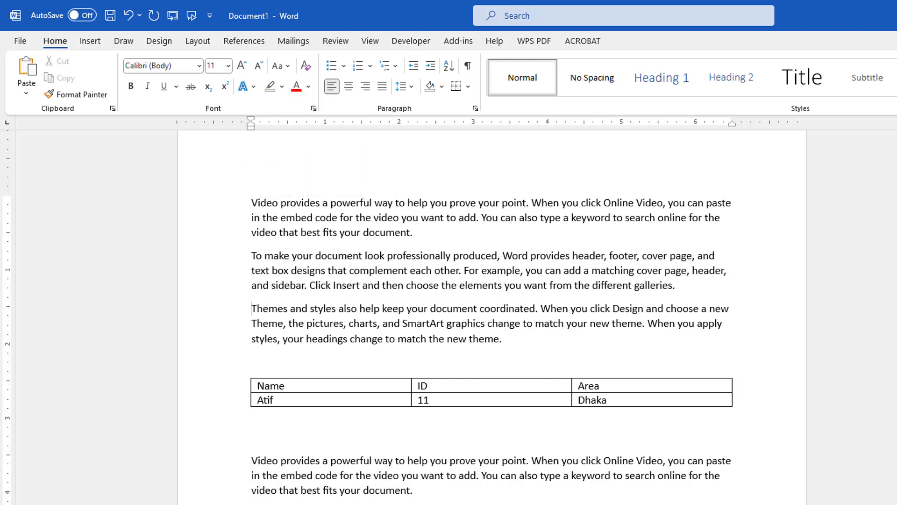
left_click_drag(419, 490, 251, 463)
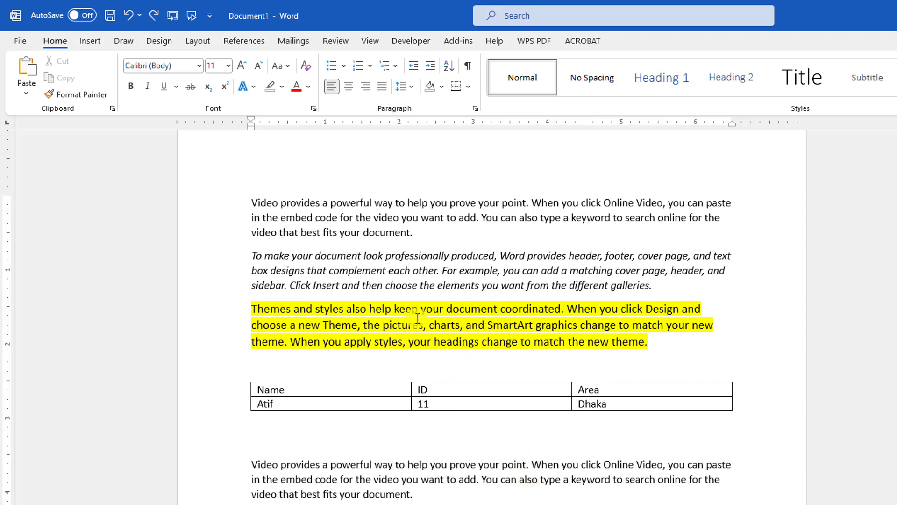
Step: Make the highlighted third paragraph above the table italic
triple_click(260, 309)
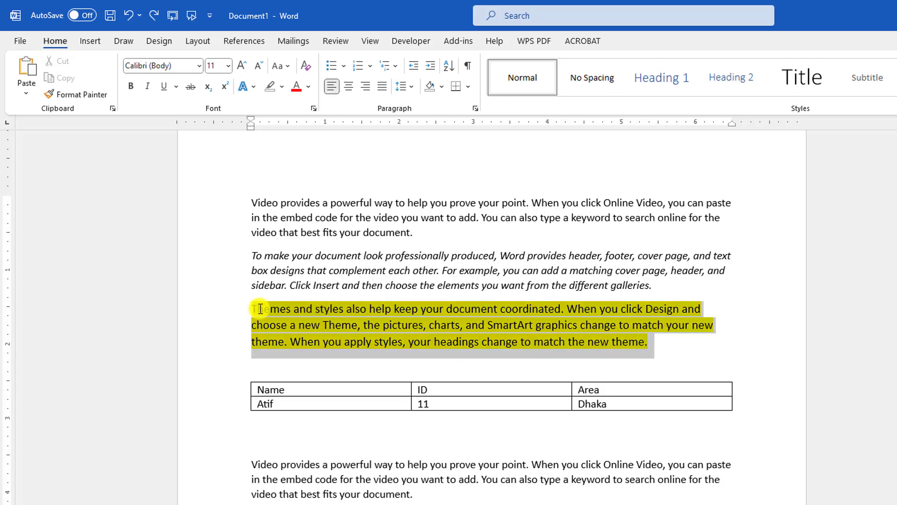
left_click(147, 86)
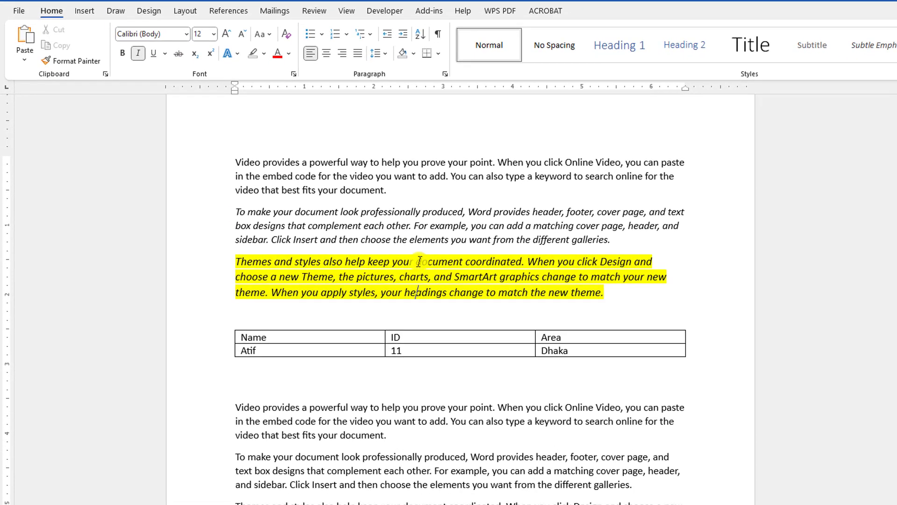
left_click(413, 470)
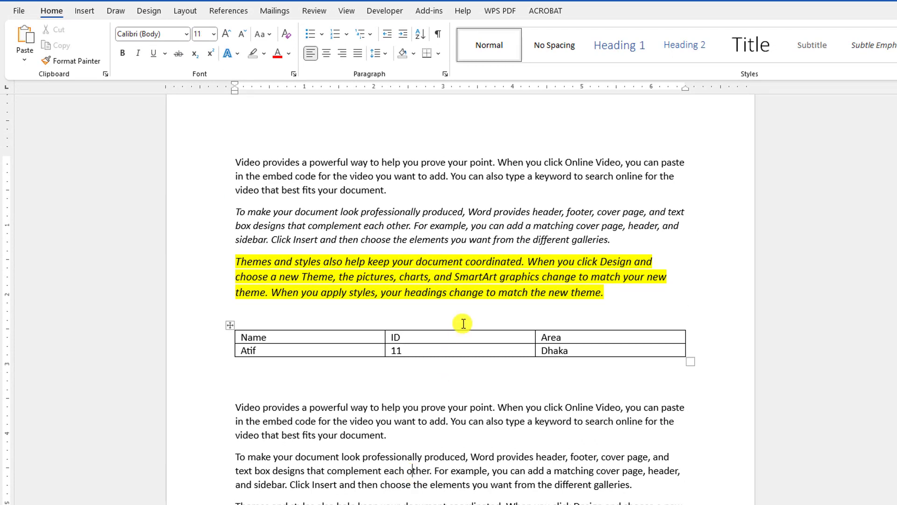
Step: Copy the highlighted italic paragraph's formatting with Format Painter onto the second paragraph below the table
left_click(384, 287)
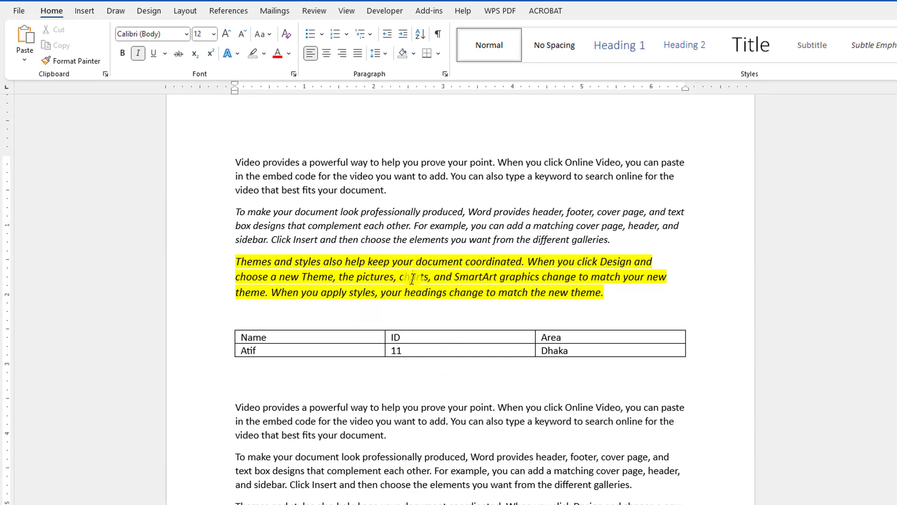
left_click(69, 62)
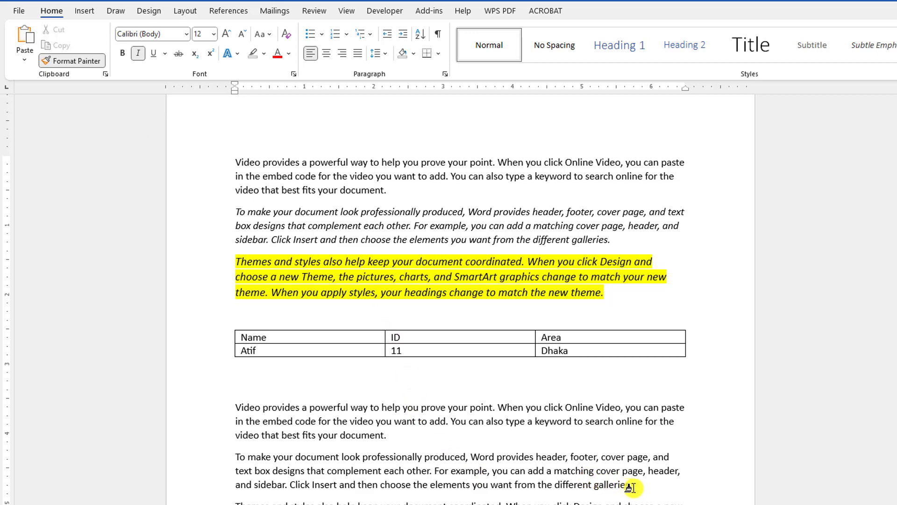
mouse_move(631, 487)
left_mouse_down()
mouse_move(377, 457)
mouse_move(234, 456)
mouse_move(231, 464)
left_mouse_up()
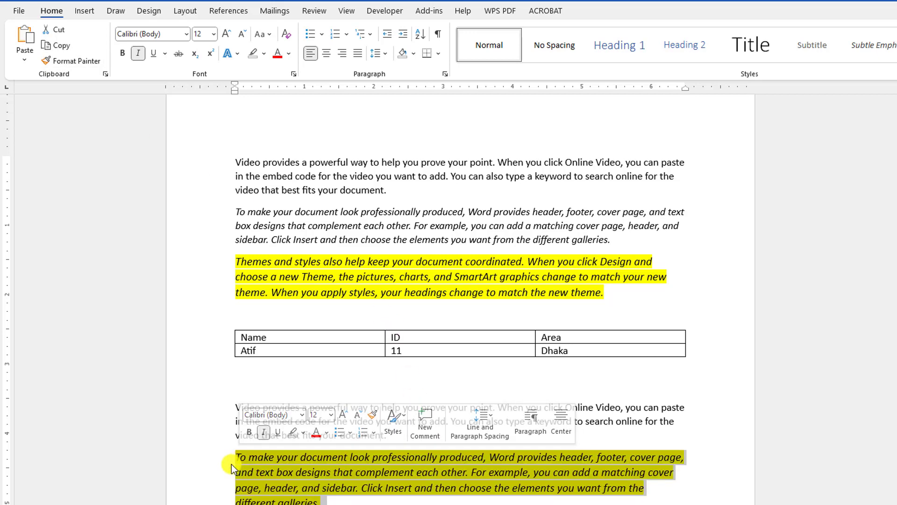
left_click(396, 488)
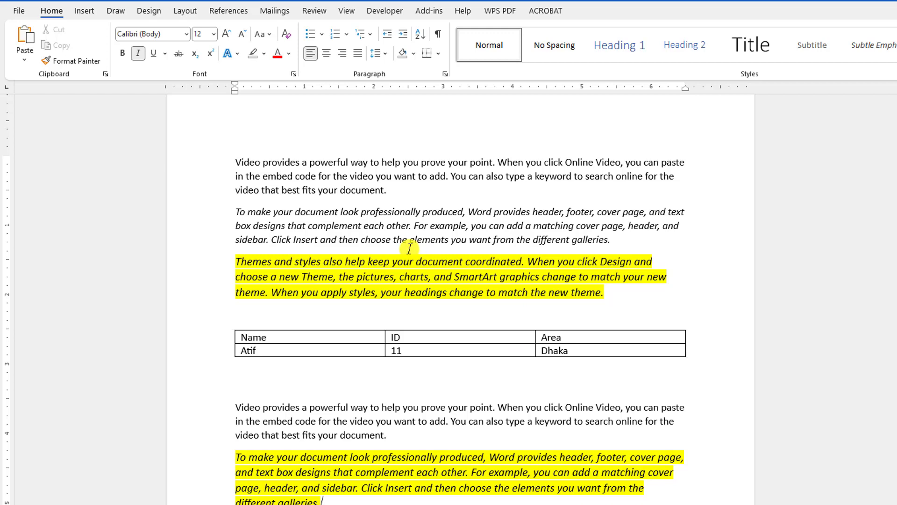
Step: Move through the first paragraph's opening words one word at a time and delete the whole word "provides"
left_click(239, 162)
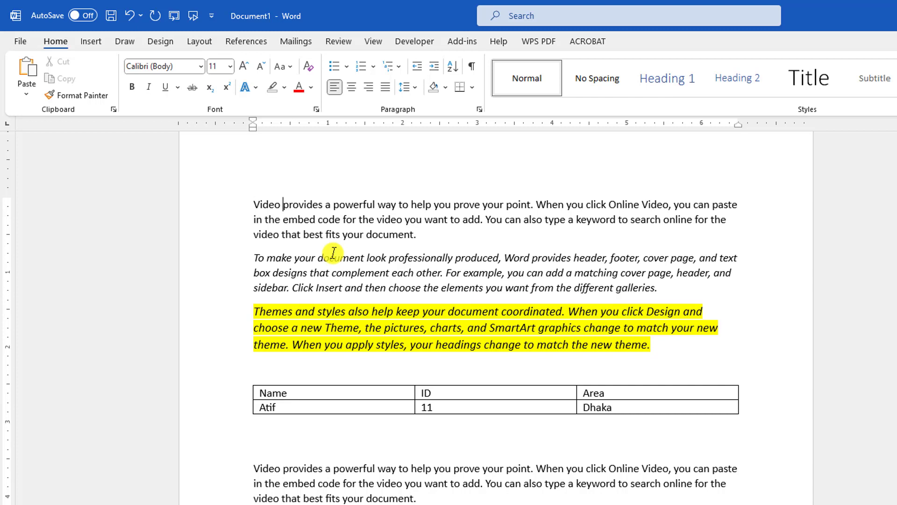
key("ctrl+Right")
key("Right")
key("ctrl+Left")
key("ctrl+Left")
key("ctrl+Right")
key("ctrl+BackSpace")
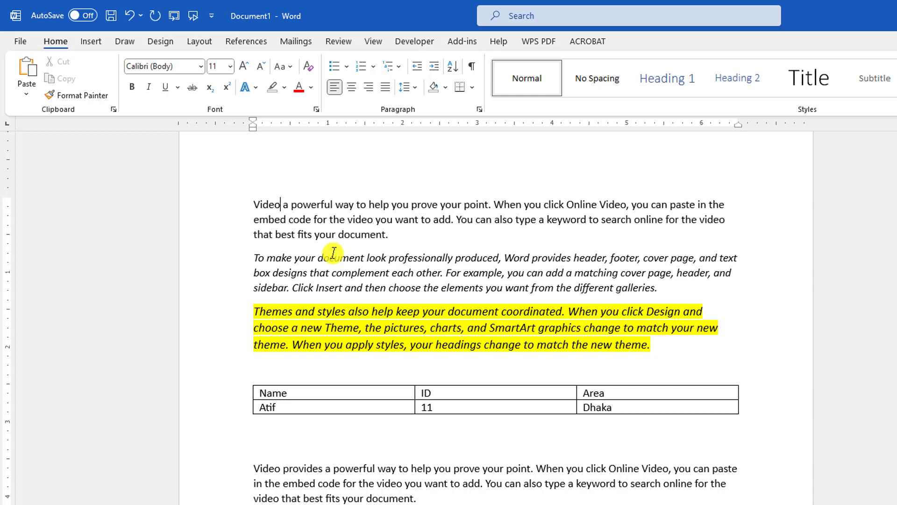
Step: Delete the whole words "powerful" and "way" following "a" in the first paragraph's opening sentence
key("Right")
key("Right")
key("ctrl+Delete")
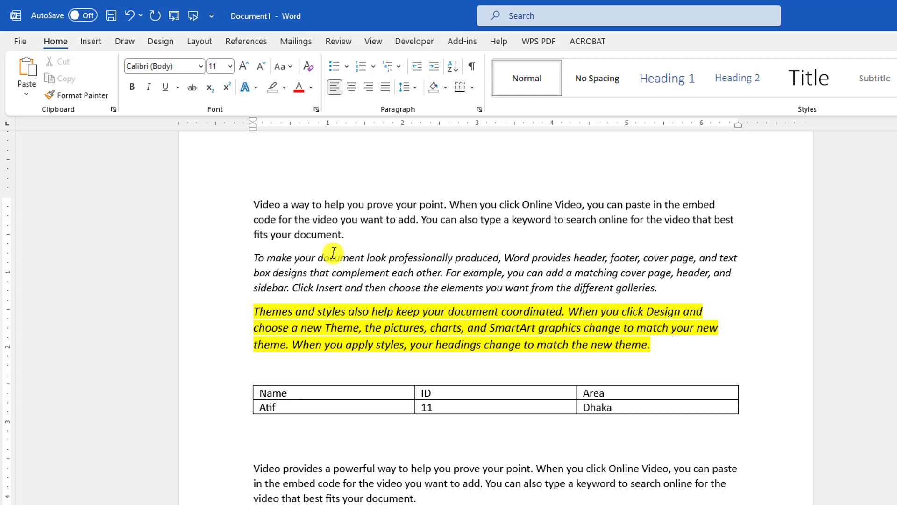
key("ctrl+Delete")
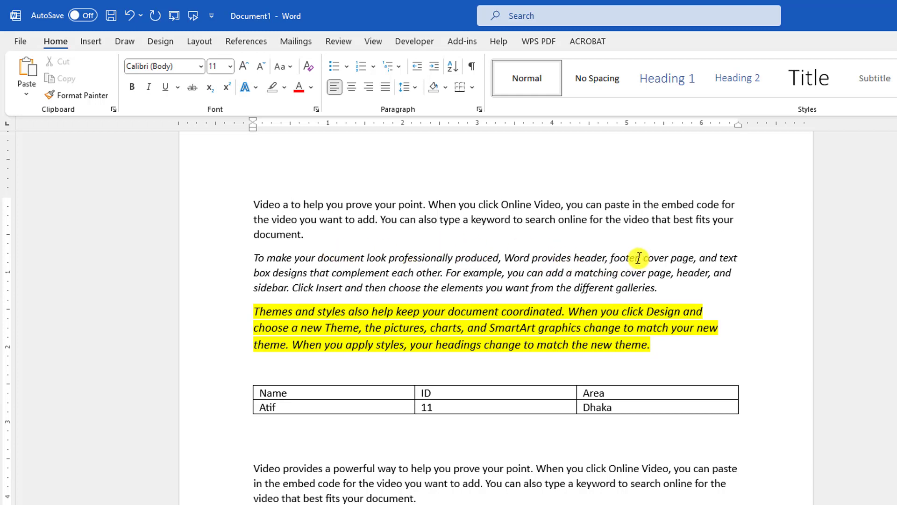
Step: Insert a hyperlink on the word "cover" in the second paragraph's first sentence, pointing to Screenshot_8.png in the Desktop folder
double_click(615, 257)
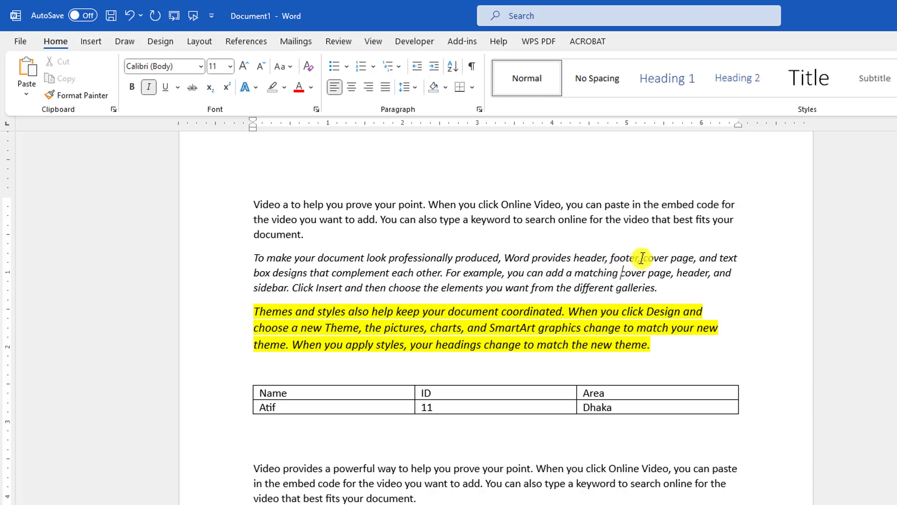
left_click_drag(643, 257, 667, 257)
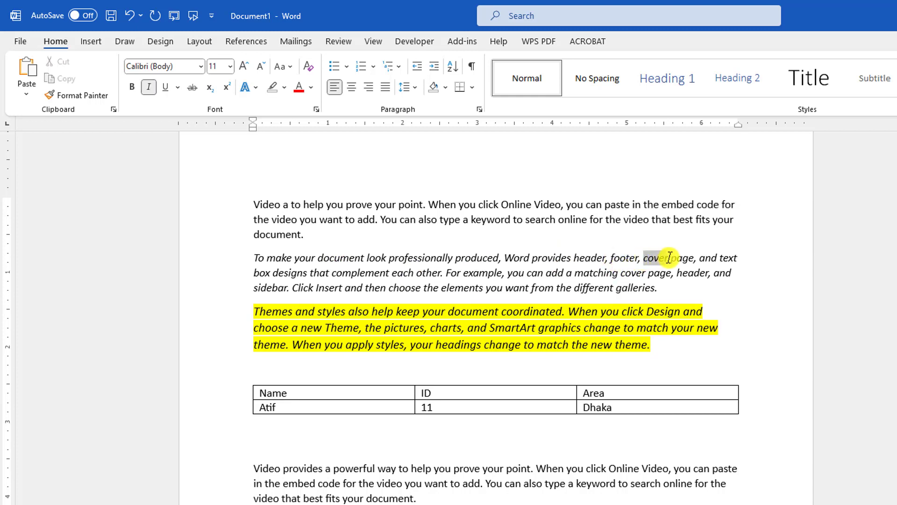
left_click(675, 285)
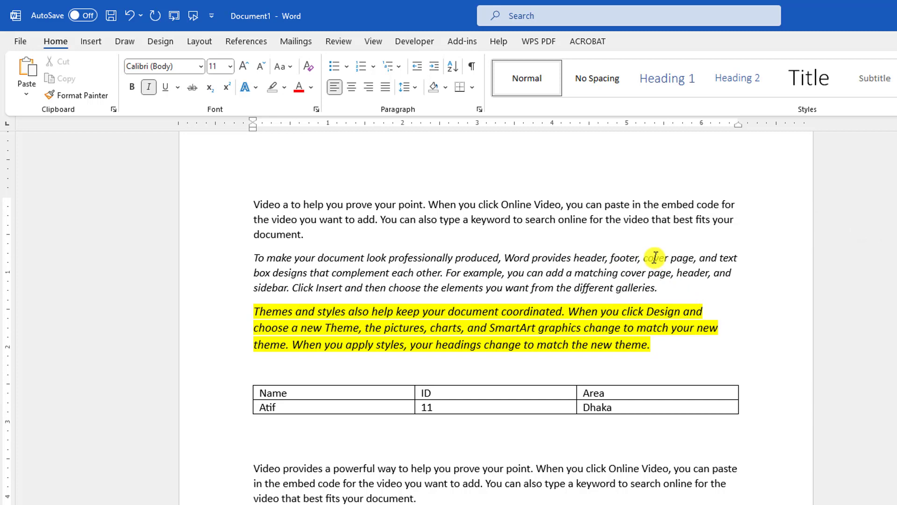
double_click(655, 258)
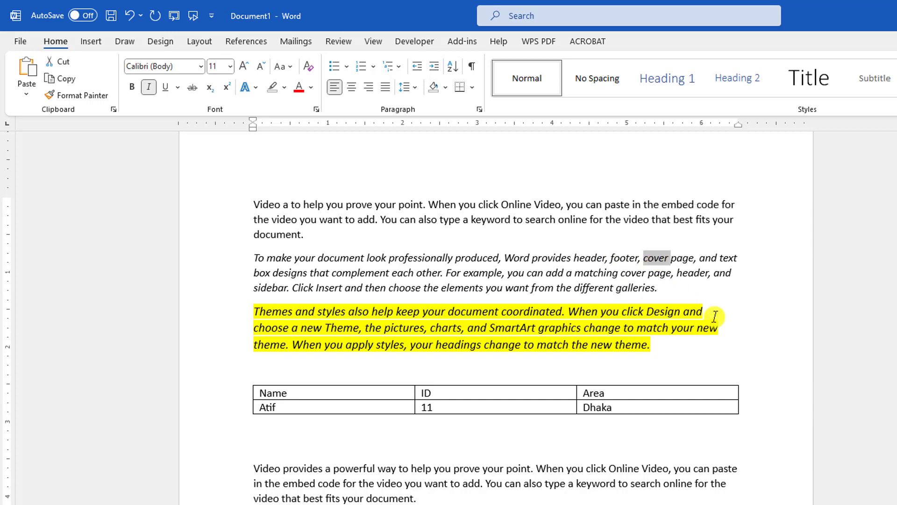
key("ctrl+k")
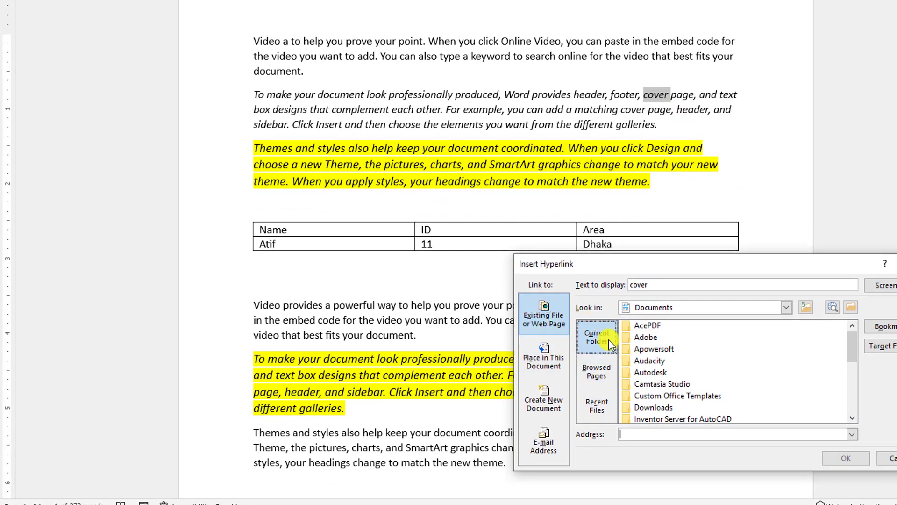
left_click(598, 374)
left_click(596, 340)
left_click(806, 307)
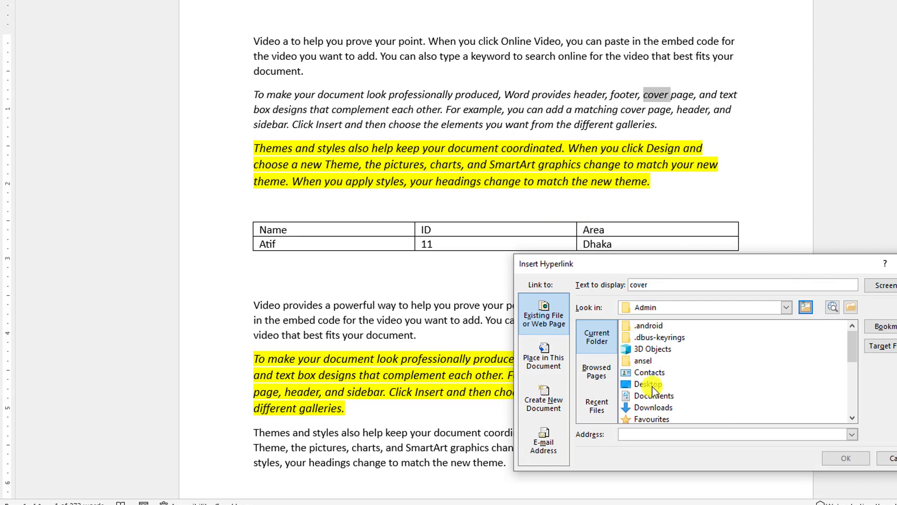
double_click(650, 385)
scroll(730, 369, "down", 10)
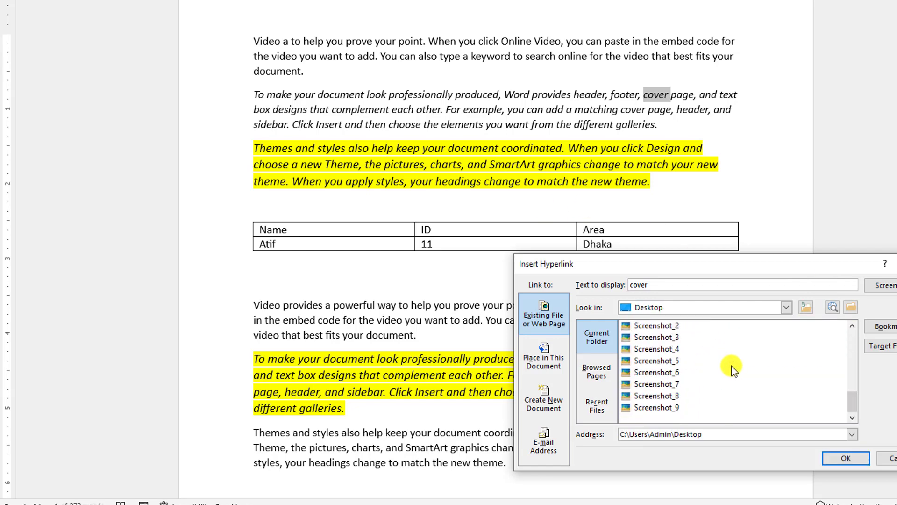
left_click(653, 395)
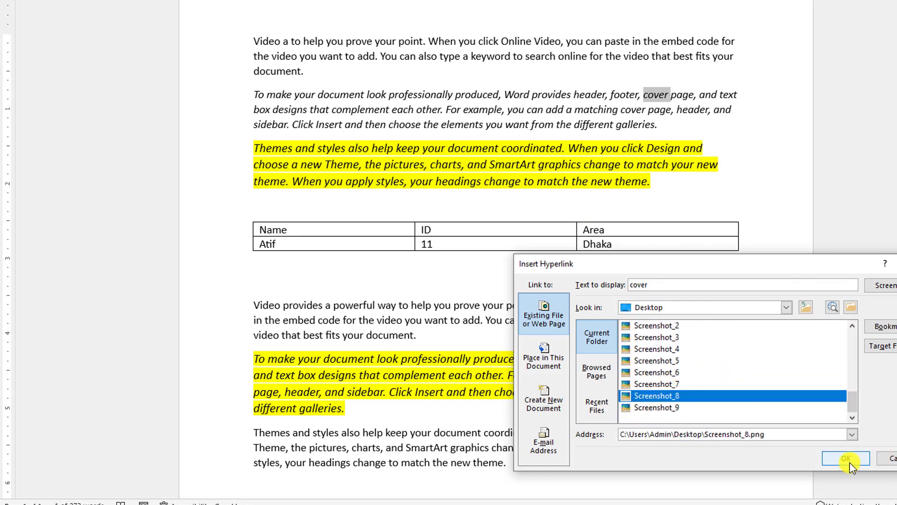
left_click(846, 459)
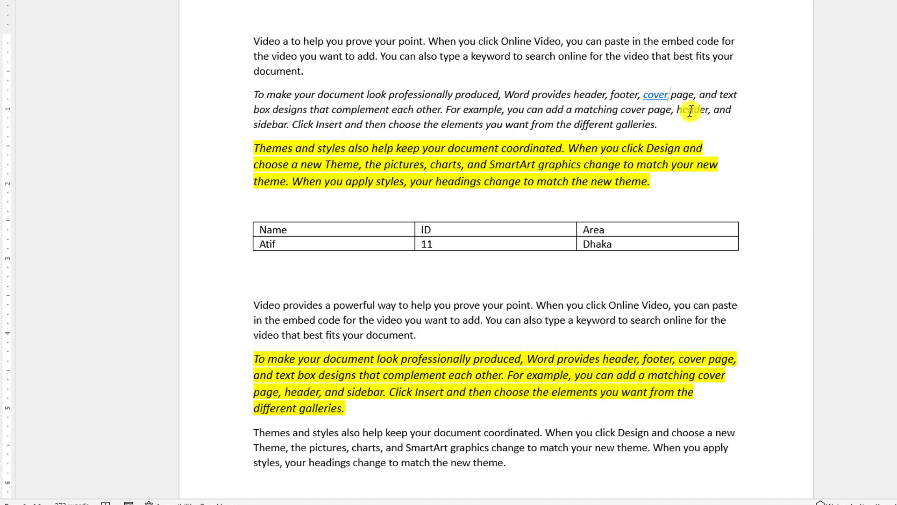
Step: Follow the "cover" hyperlink, accept the security notice, and close the picture it opens
left_click(655, 99, "ctrl")
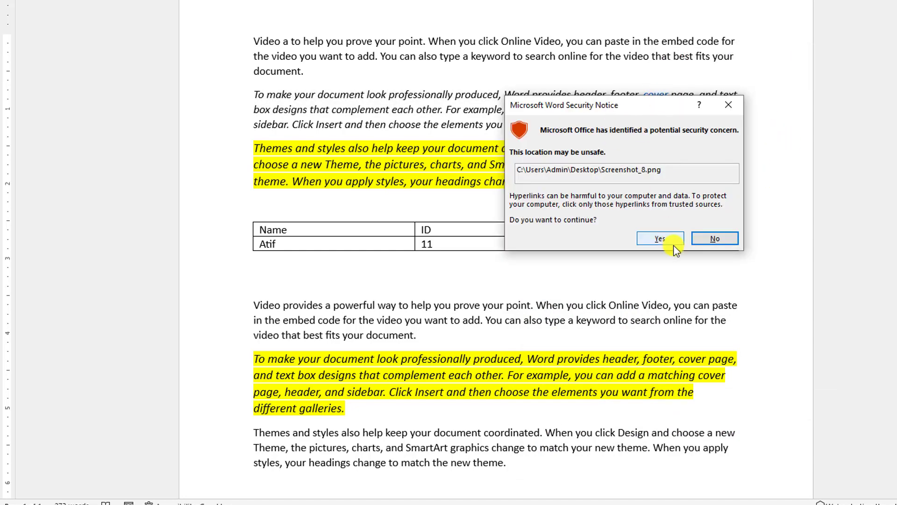
left_click(659, 239)
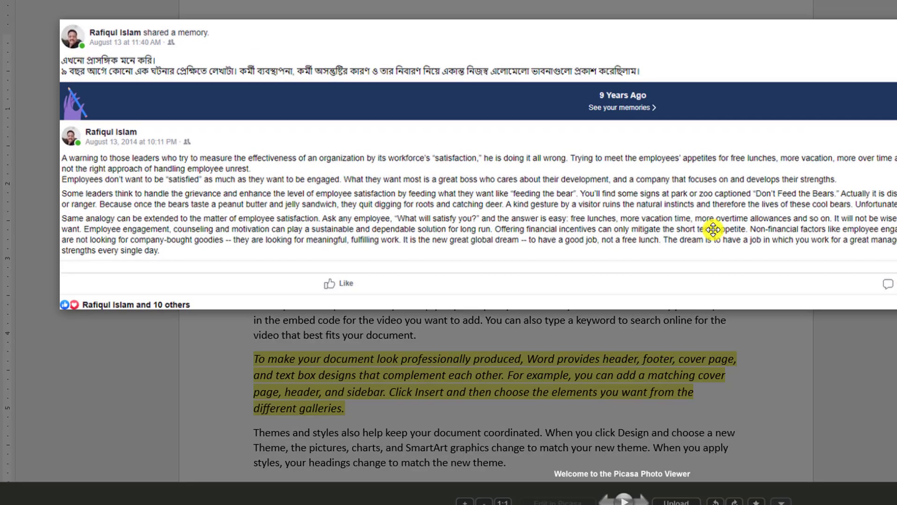
key("Escape")
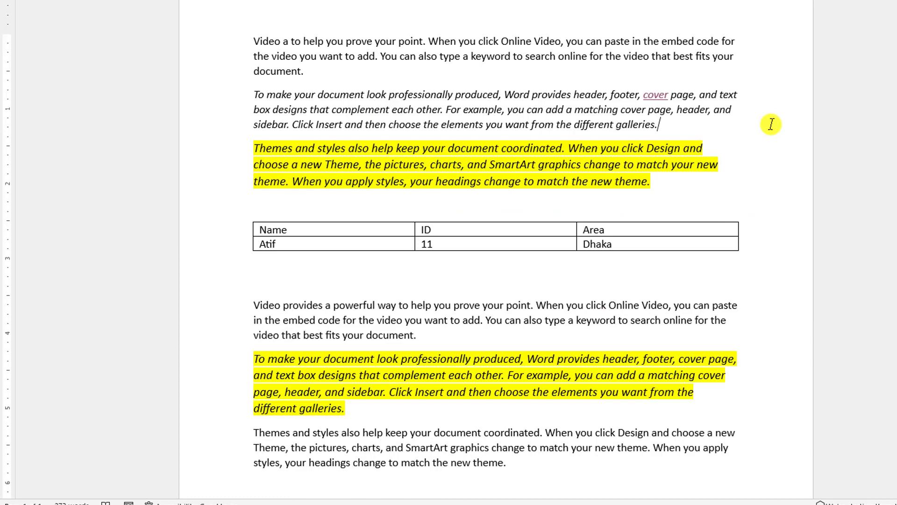
Step: In the last paragraph below the table, select the word "document", the entire paragraph, and the final word "theme" in turn, then deselect
scroll(645, 246, "down", 6)
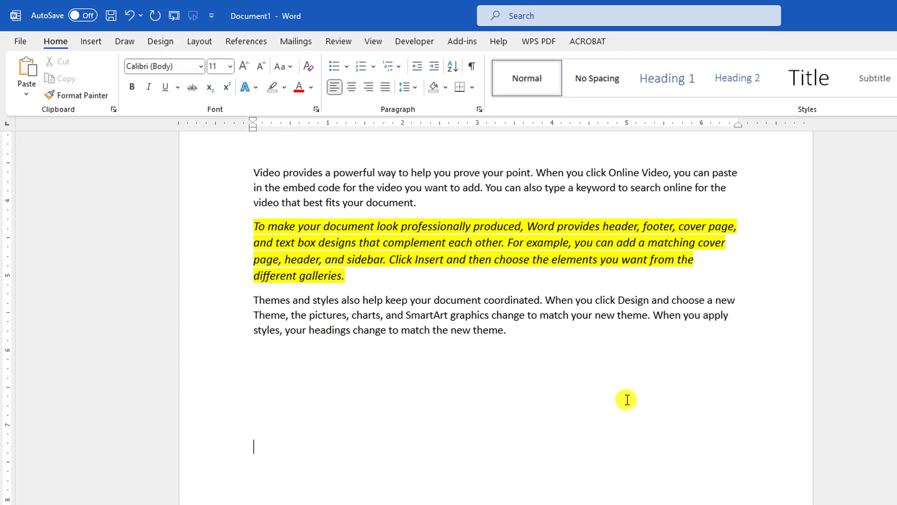
scroll(514, 393, "up", 2)
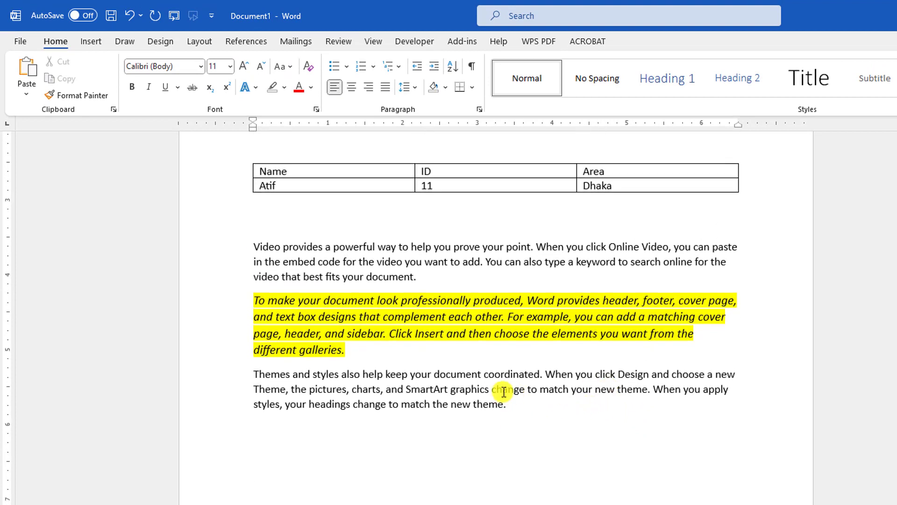
double_click(450, 374)
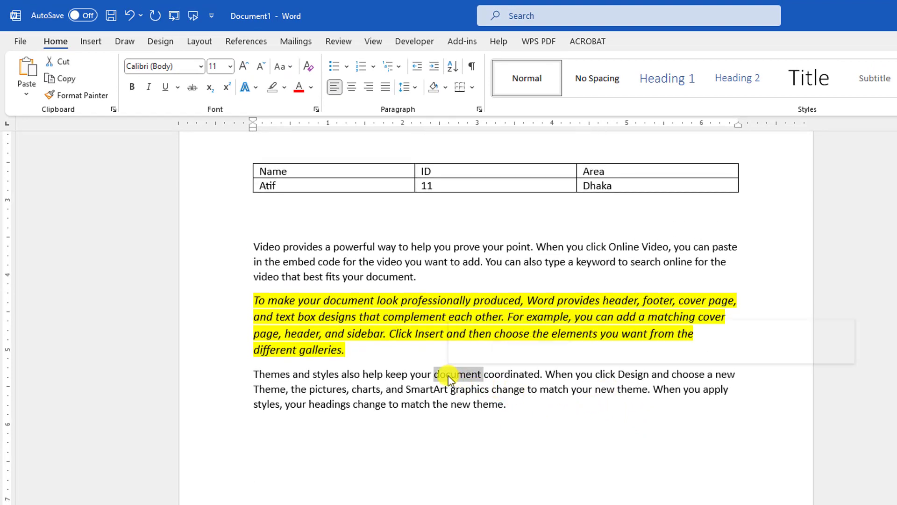
left_click(450, 378)
triple_click(450, 378)
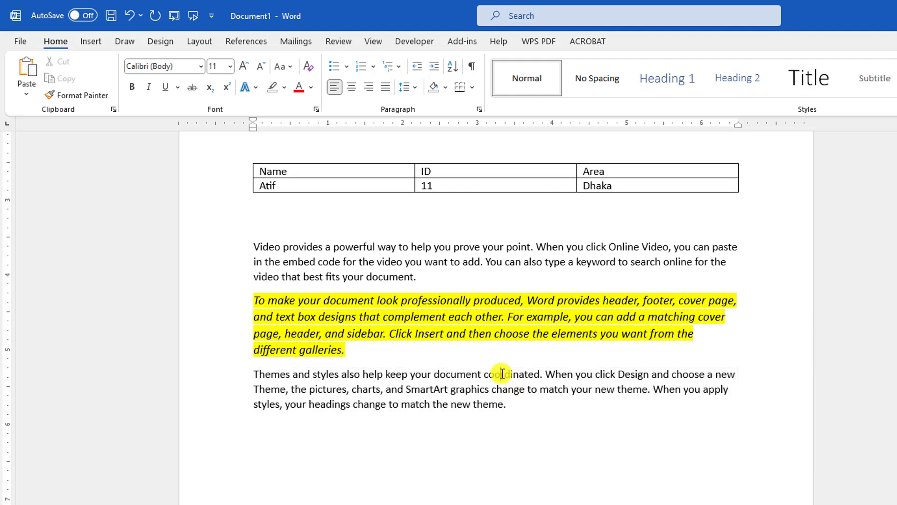
triple_click(501, 374)
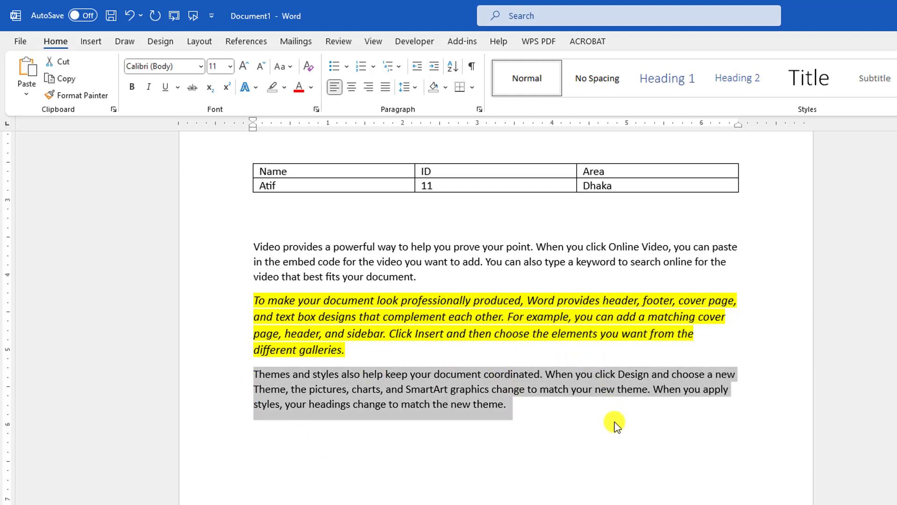
left_click(535, 409)
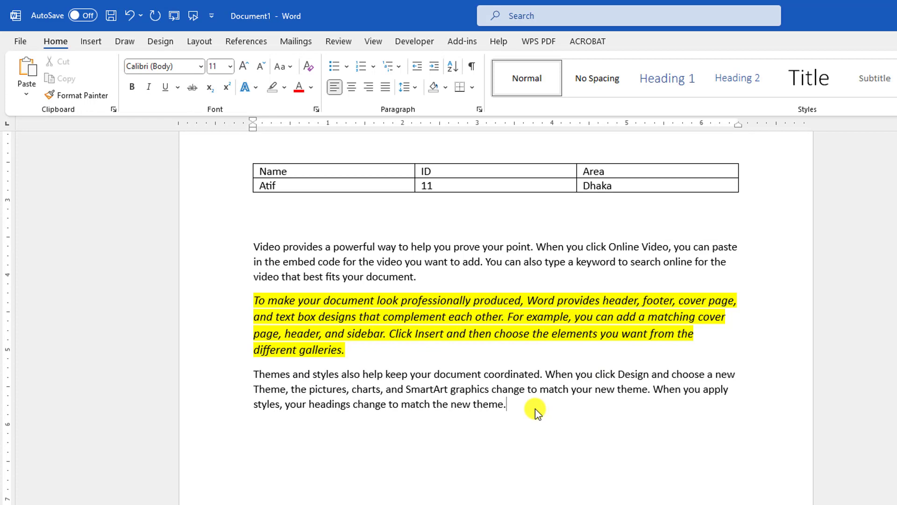
double_click(489, 409)
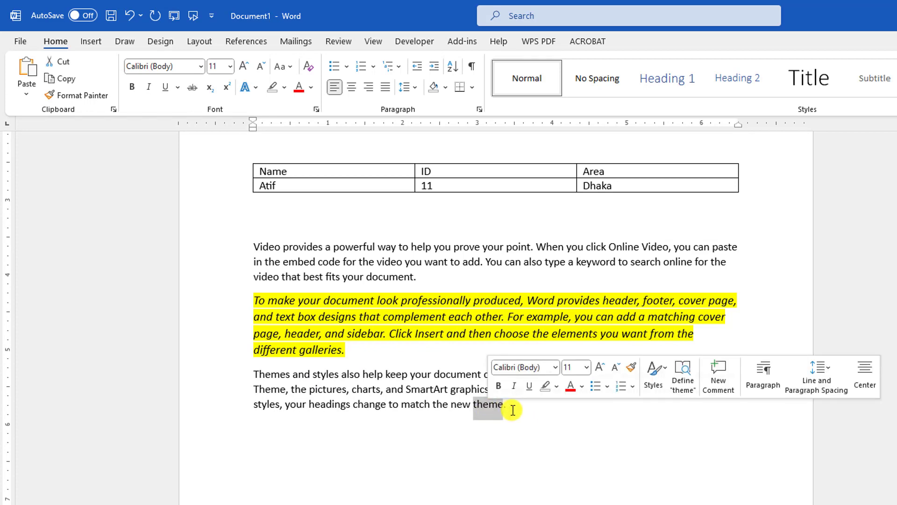
left_click(509, 410)
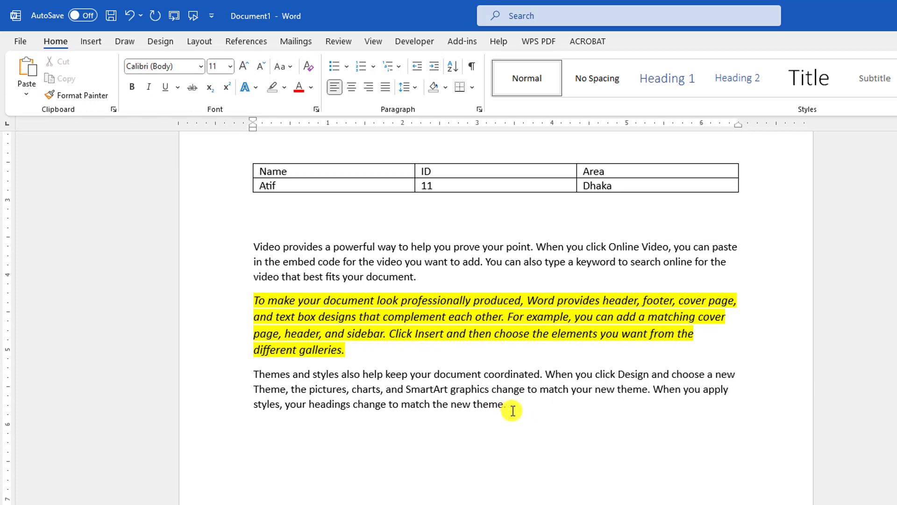
Step: From the end of the last paragraph, extend the selection backwards word by word to "your new theme"
double_click(512, 411)
left_click(514, 411)
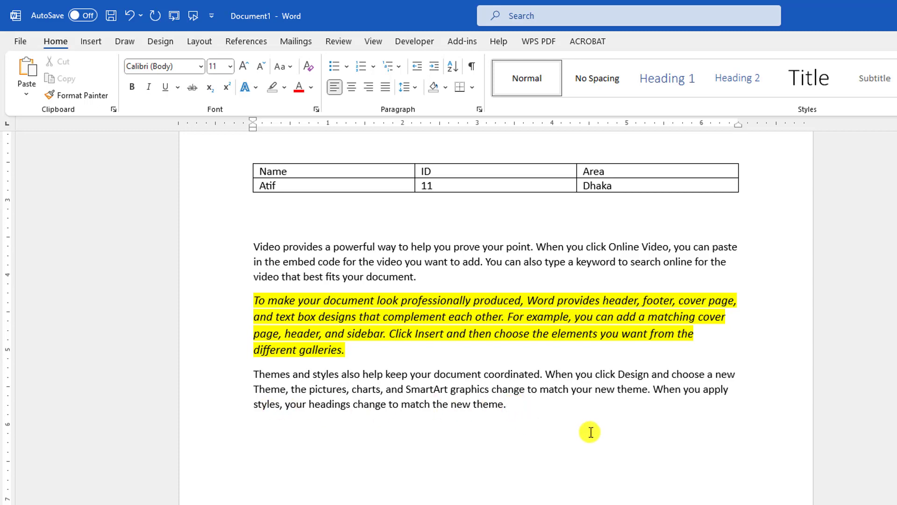
key("ctrl+shift+Left")
key("ctrl+shift+Left")
key("ctrl+shift+Left")
key("ctrl+shift+Left")
key("ctrl+shift+Left")
key("ctrl+shift+Left")
key("ctrl+shift+Left")
key("ctrl+shift+Left")
key("ctrl+shift+Left")
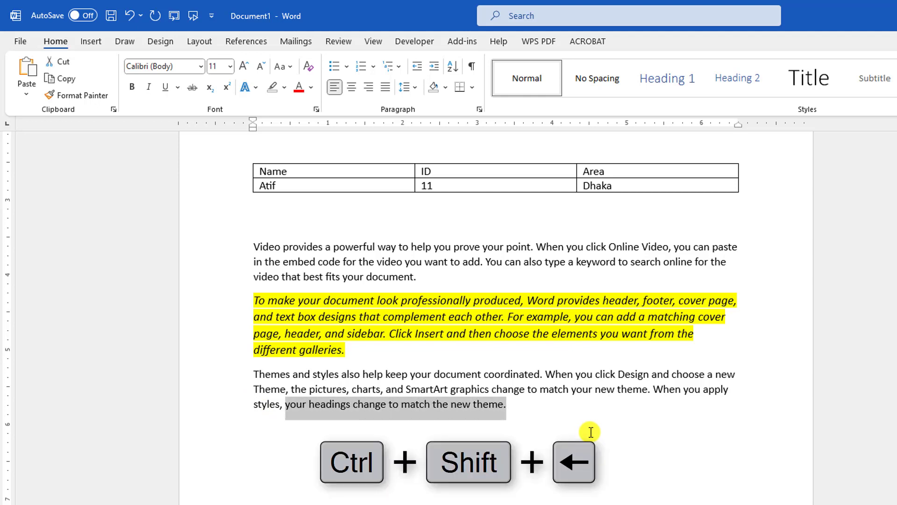
key("ctrl+shift+Left")
key("ctrl+shift+Left")
key("ctrl+shift+Left")
key("ctrl+shift+Left")
key("ctrl+shift+Left")
key("ctrl+shift+Left")
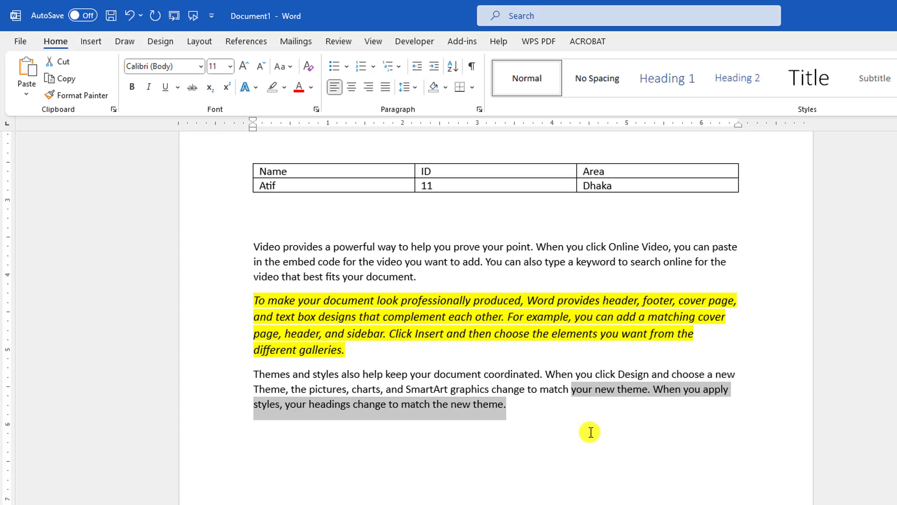
Step: Shrink the selection in the last paragraph word by word from its beginning, past "When"
key("ctrl+shift+Right")
key("ctrl+shift+Right")
key("ctrl+shift+Right")
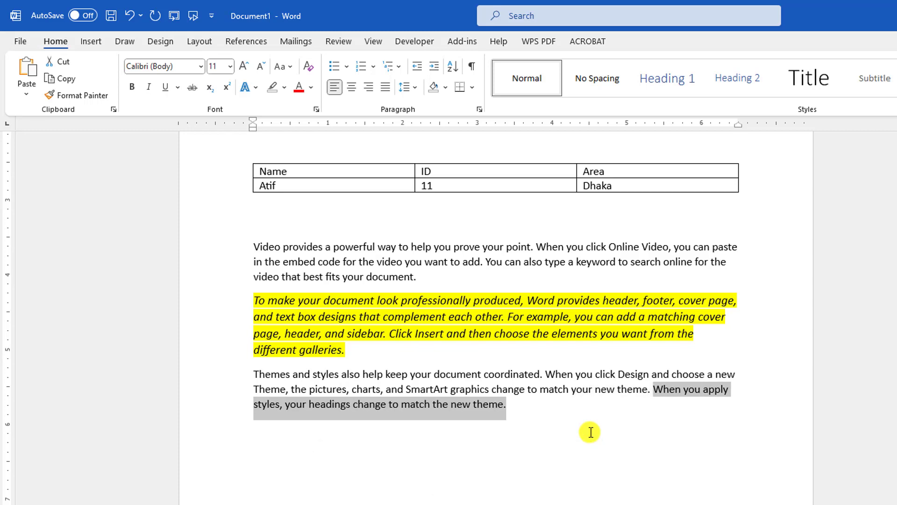
key("ctrl+shift+Right")
key("ctrl+shift+Right")
key("ctrl+shift+Right")
key("ctrl+shift+Right")
key("ctrl+shift+Right")
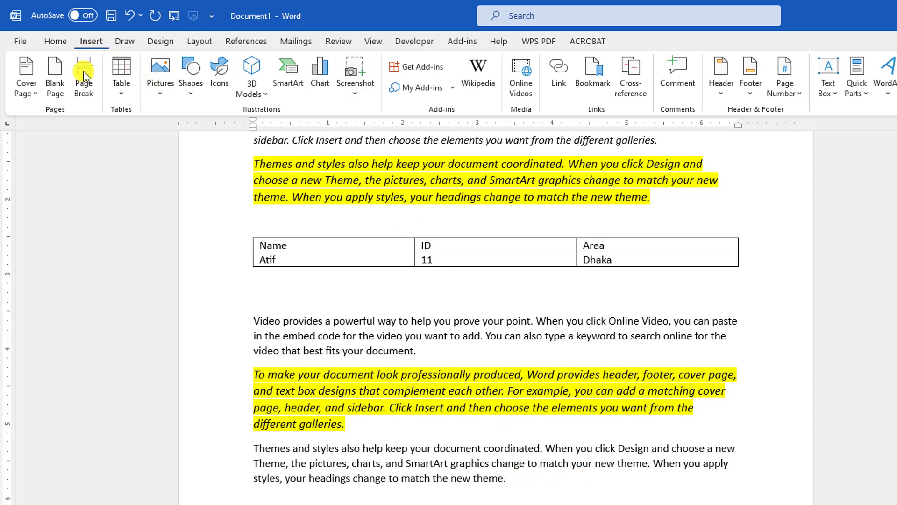
Step: Insert a screen clipping of the desktop area containing the PDF file and the Windows logo into the document
left_click(355, 73)
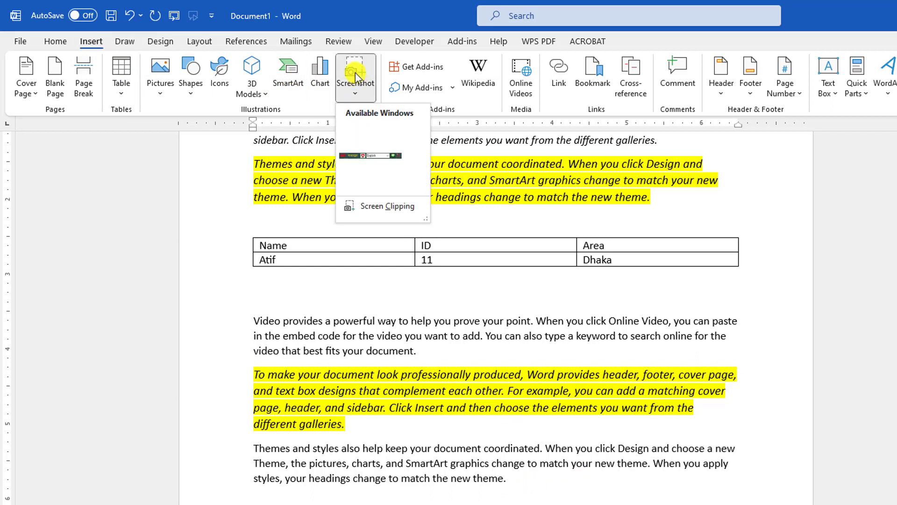
left_click(380, 208)
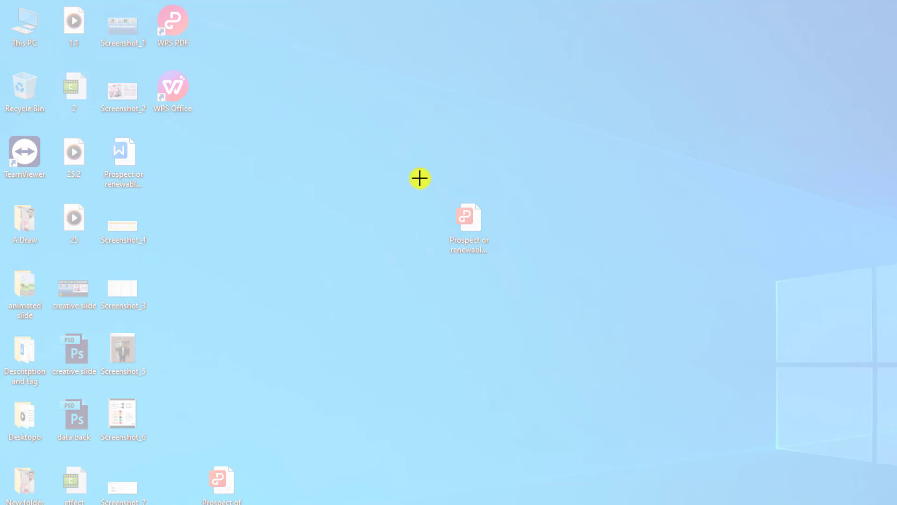
left_click_drag(336, 75, 896, 459)
scroll(459, 351, "up", 4)
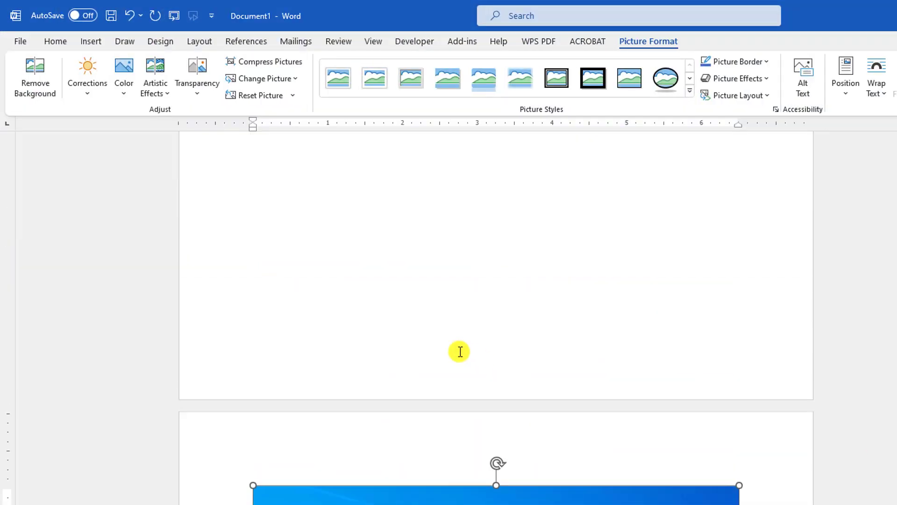
scroll(489, 349, "down", 5)
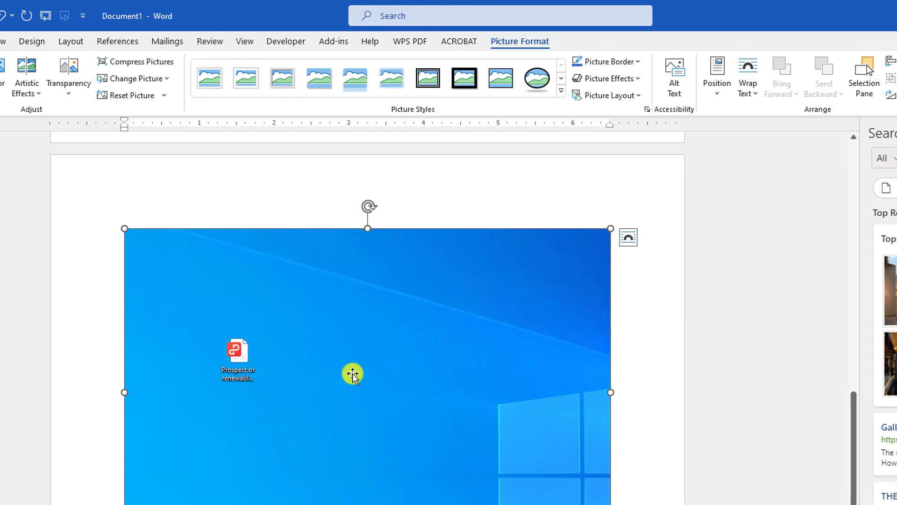
Step: Set the clipping's text wrapping to In Front of Text and move it over the highlighted paragraph below the table
left_click(753, 90)
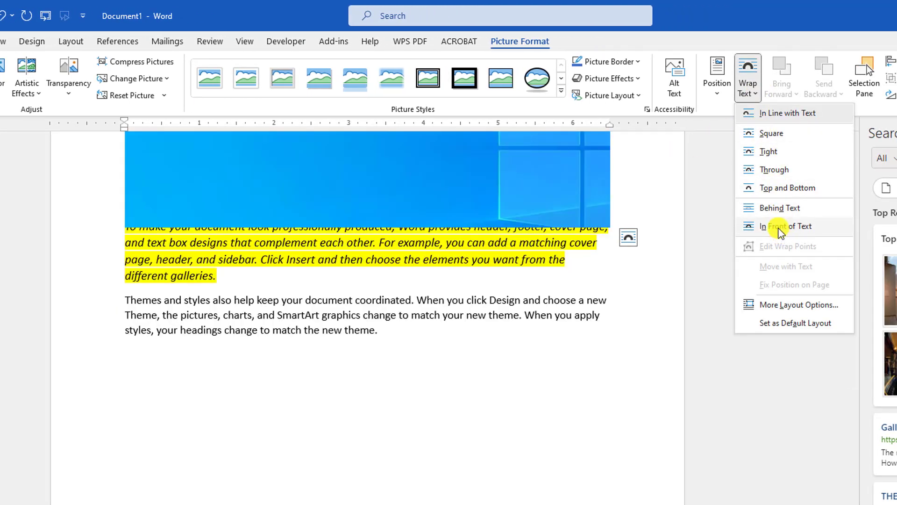
left_click(780, 232)
scroll(309, 293, "up", 5)
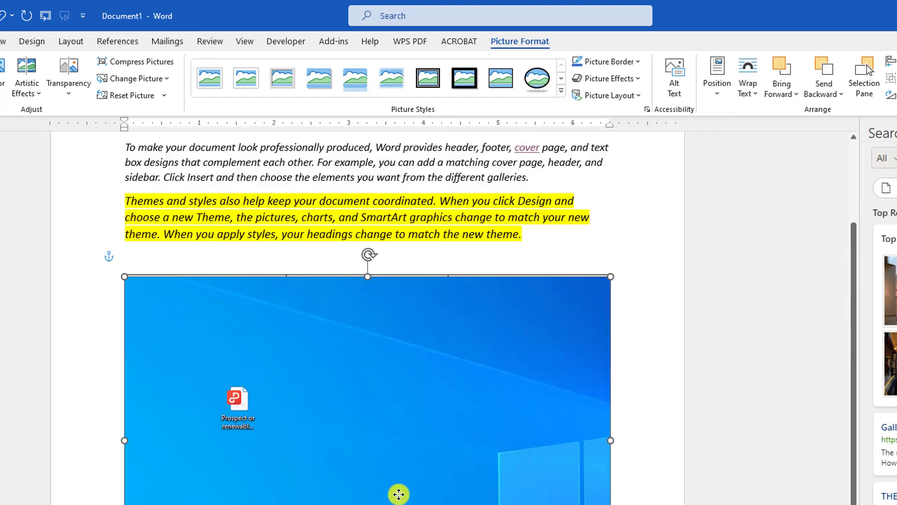
left_click_drag(399, 494, 410, 442)
scroll(378, 296, "down", 3)
left_click_drag(379, 296, 369, 364)
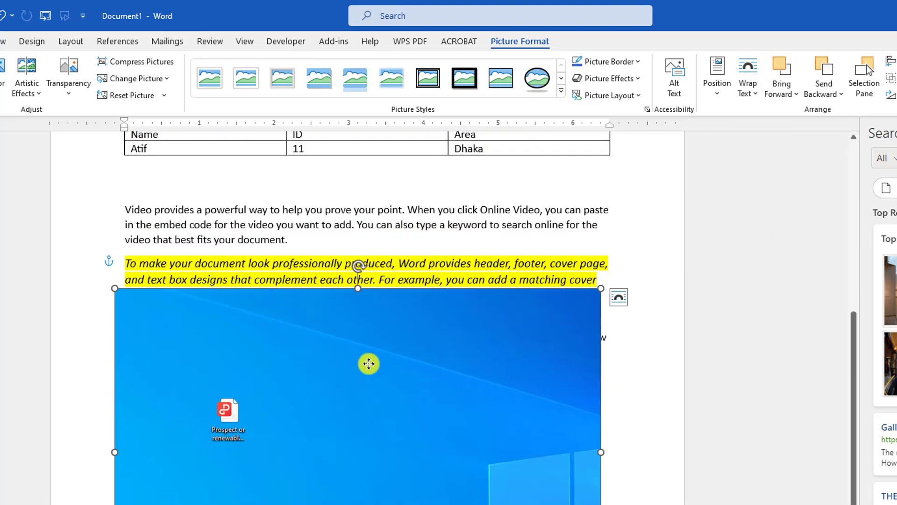
Step: Delete the desktop clipping from the document
key("Delete")
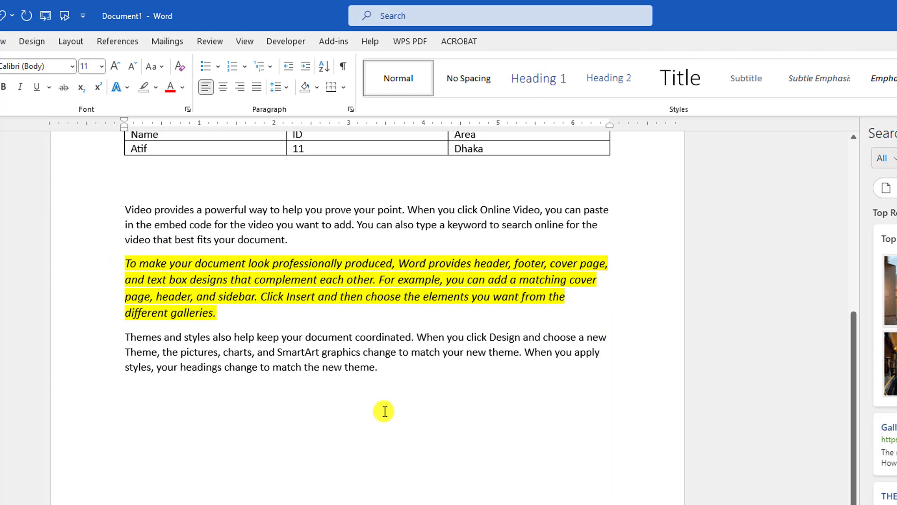
Step: Indent the first line of the "Video provides a powerful way" paragraph below the table
scroll(439, 412, "up", 2)
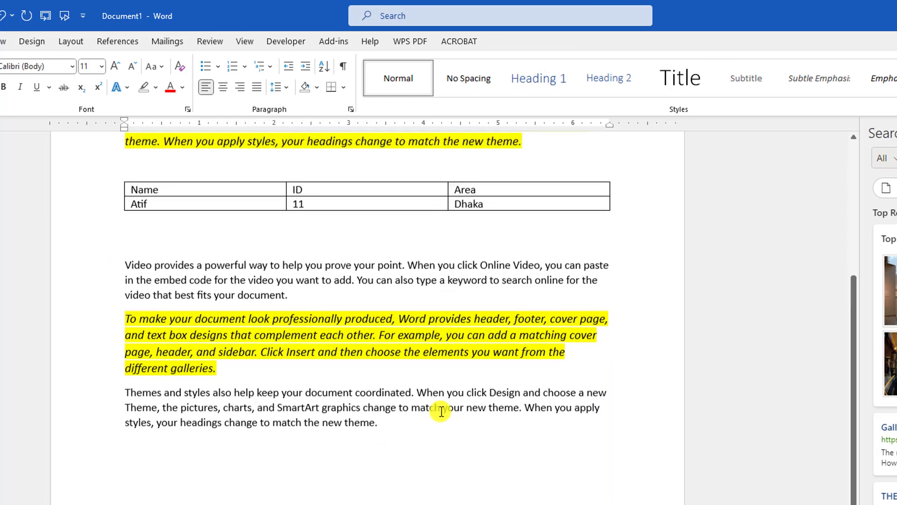
scroll(441, 413, "up", 5)
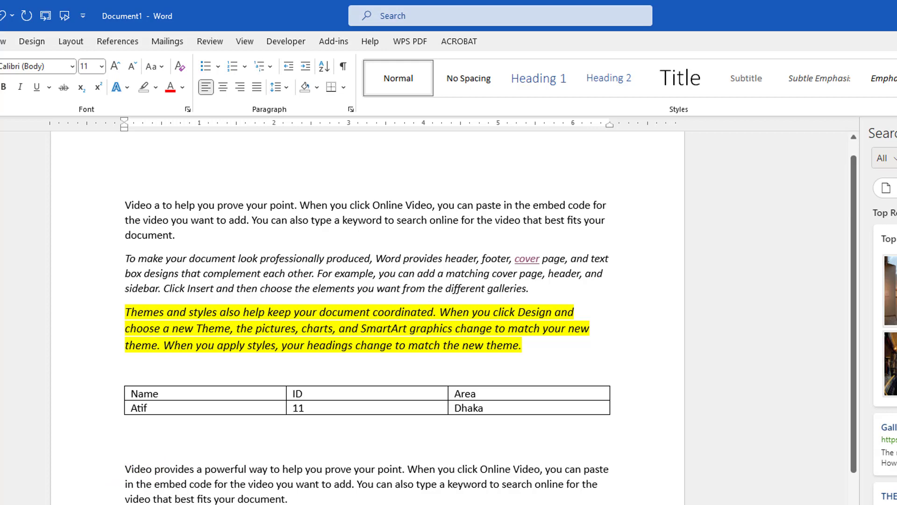
key("Tab")
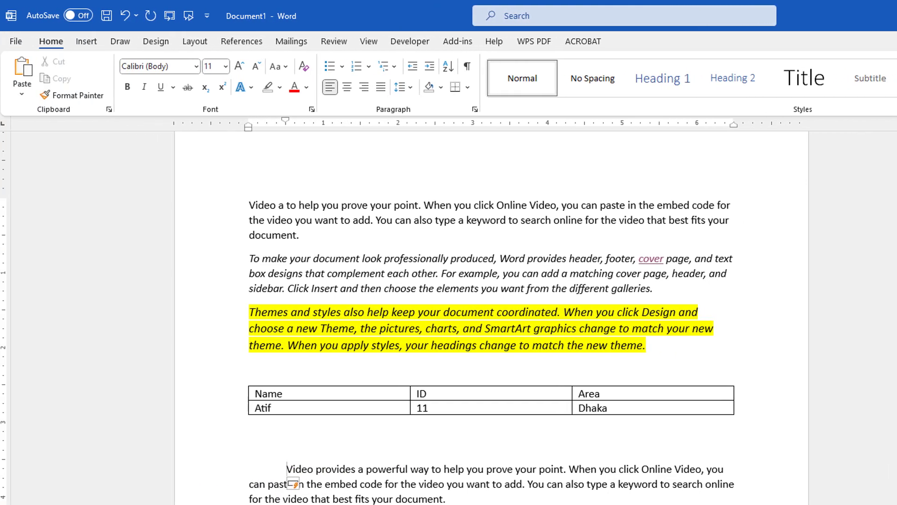
Step: Insert a page break after the highlighted paragraph ending in "different galleries." below the table
scroll(360, 461, "down", 3)
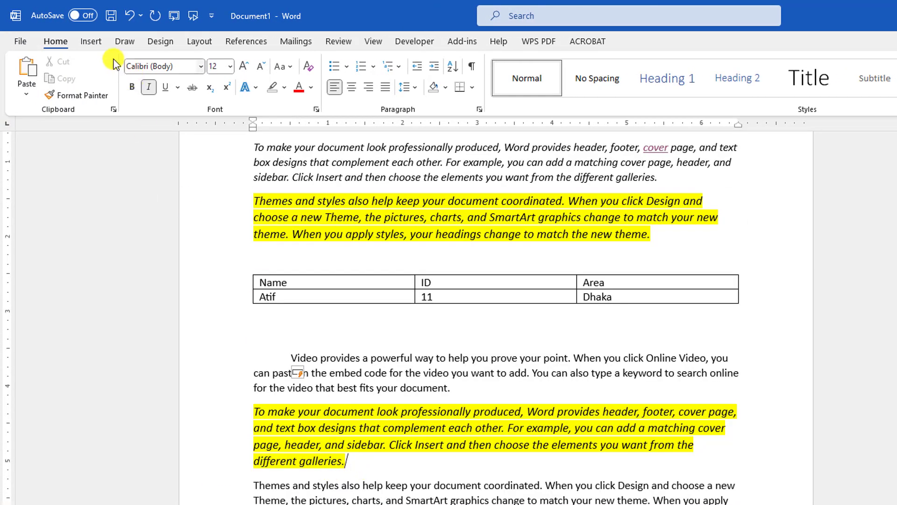
left_click(89, 42)
left_click(84, 74)
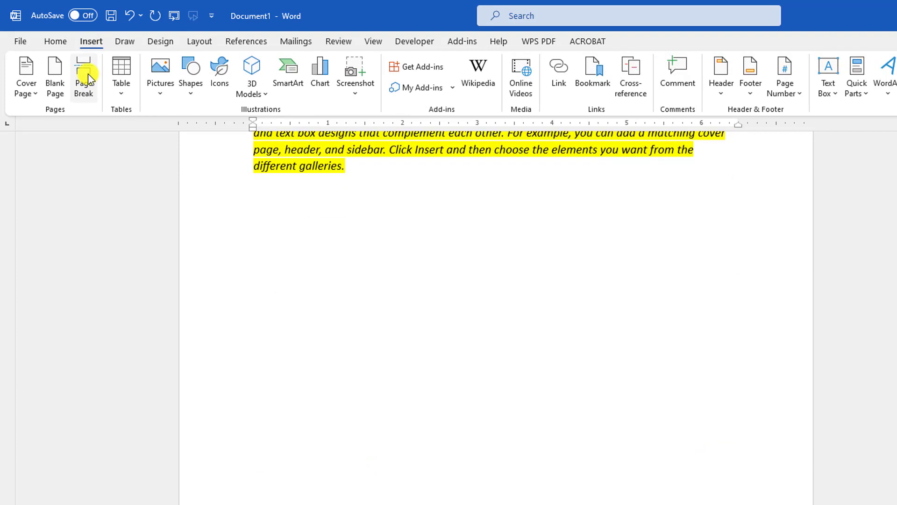
scroll(495, 317, "up", 12)
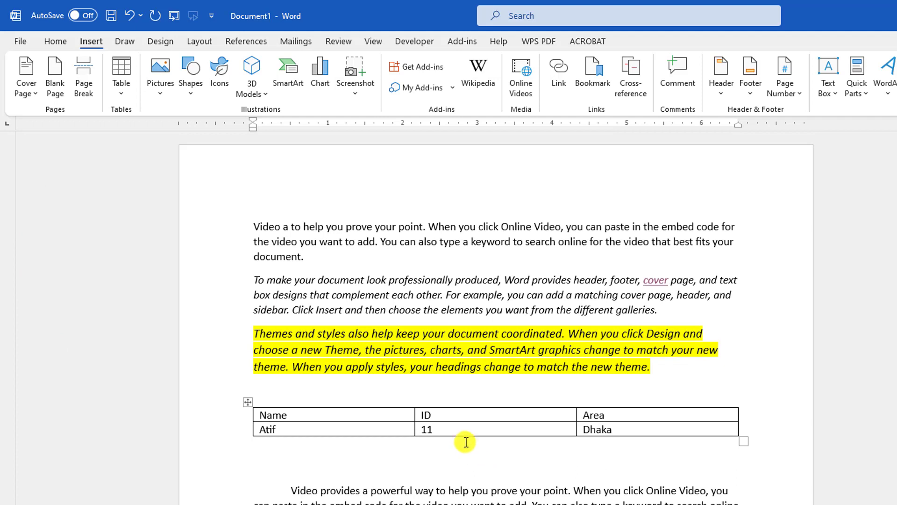
Step: Show the hidden formatting symbols and examine the paragraph marks, spaces and page break throughout the first page
left_click(54, 41)
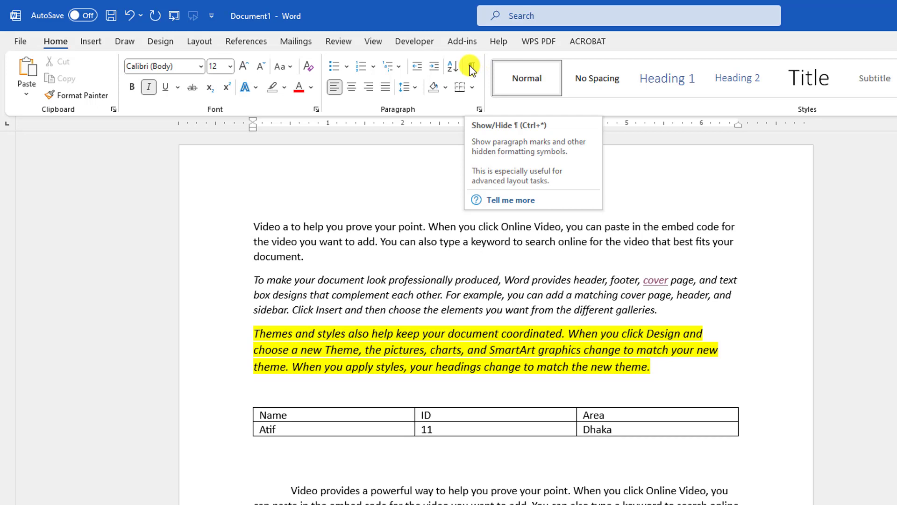
left_click(471, 66)
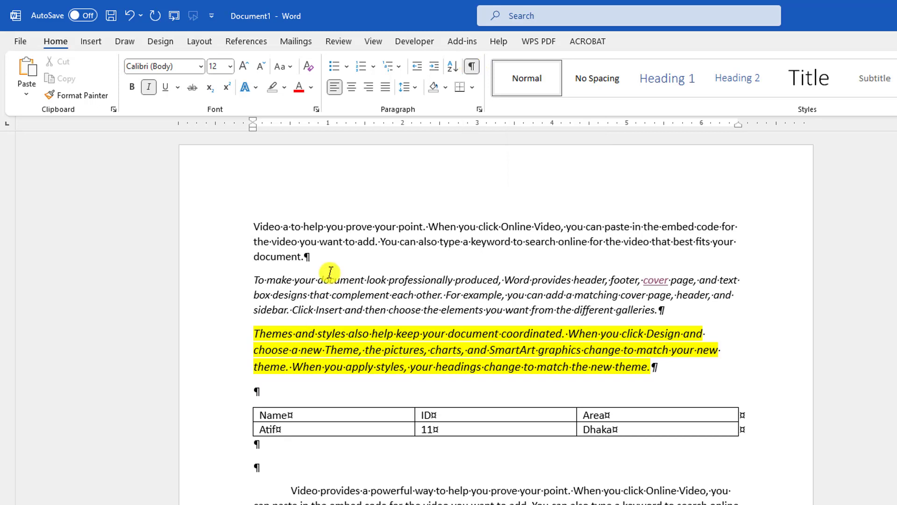
scroll(311, 267, "down", 3)
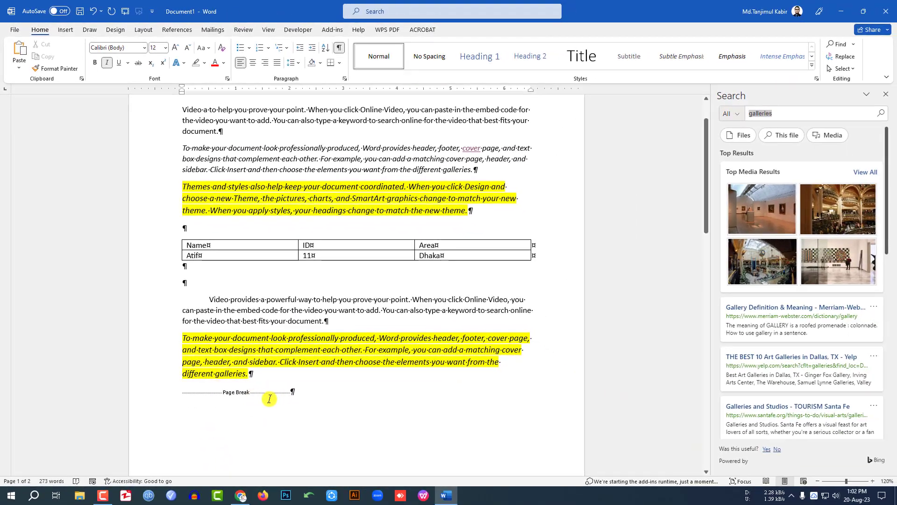
scroll(205, 313, "down", 3)
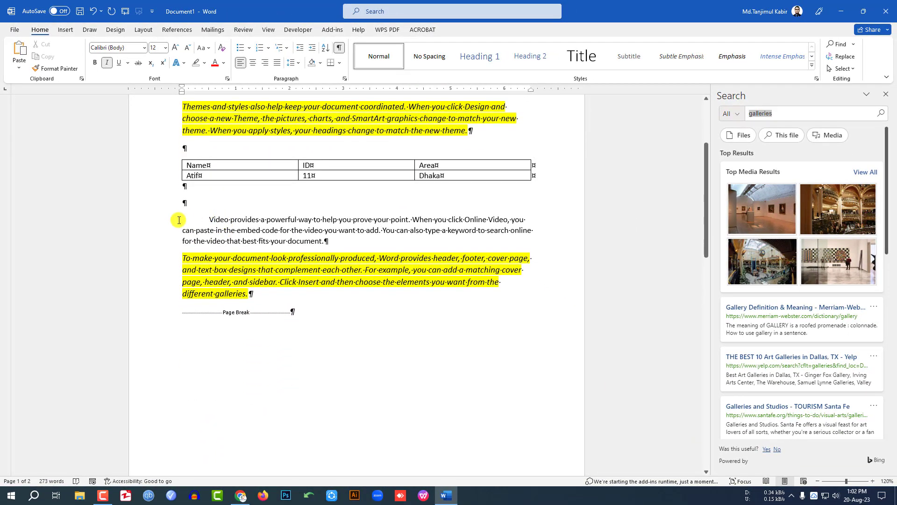
scroll(187, 228, "up", 3)
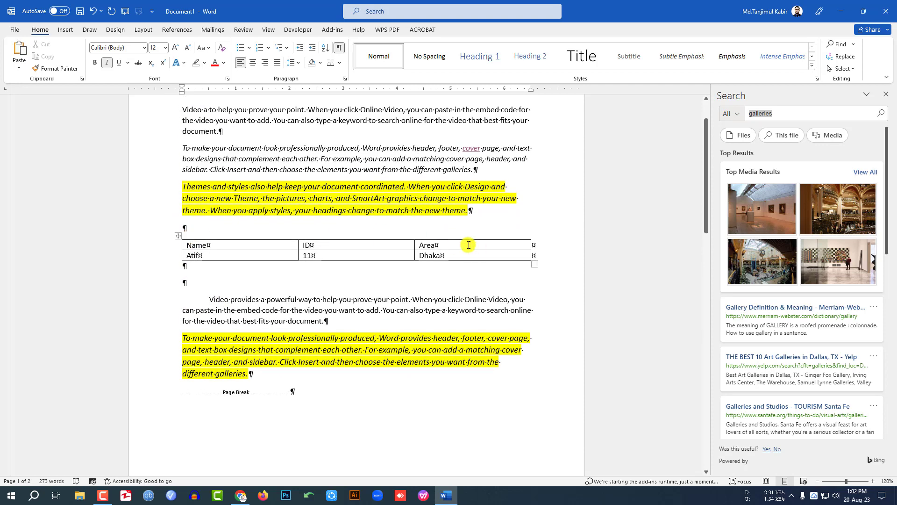
scroll(468, 244, "up", 2)
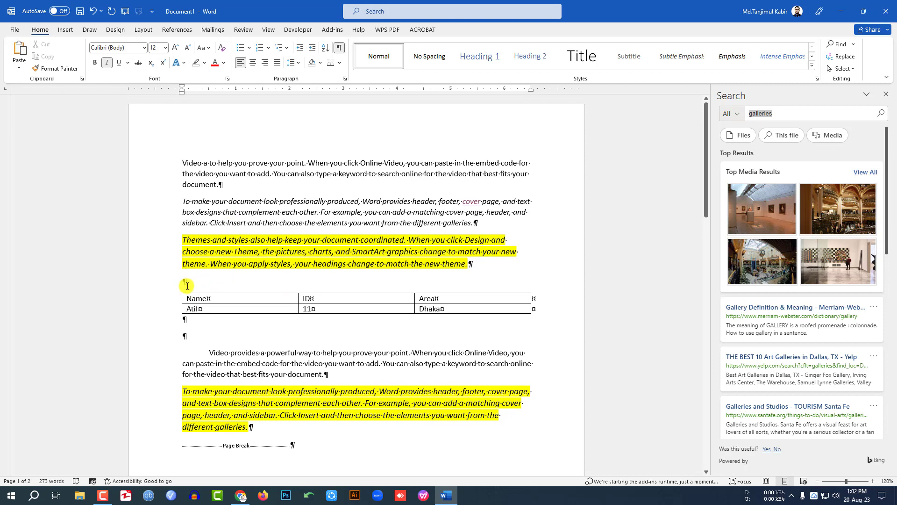
Step: Add an empty paragraph after the indented "Video provides a powerful way" paragraph
scroll(213, 277, "down", 6)
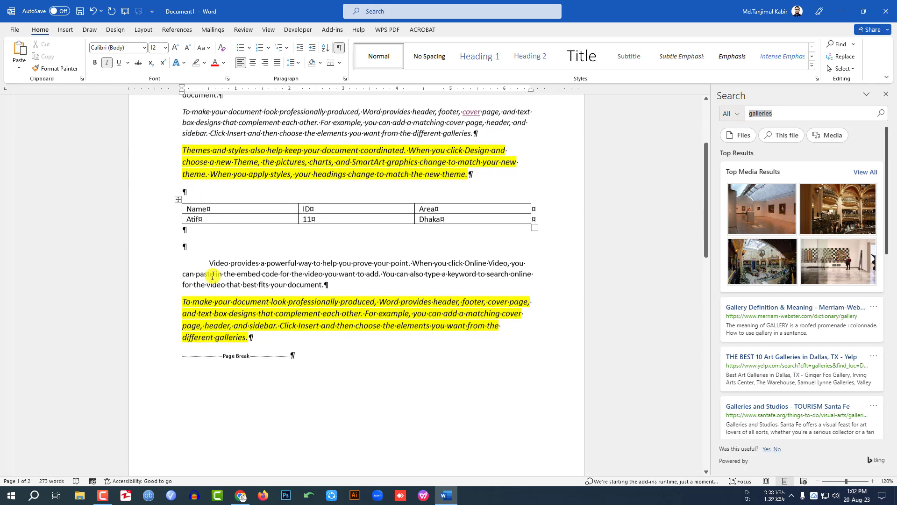
left_click(338, 216)
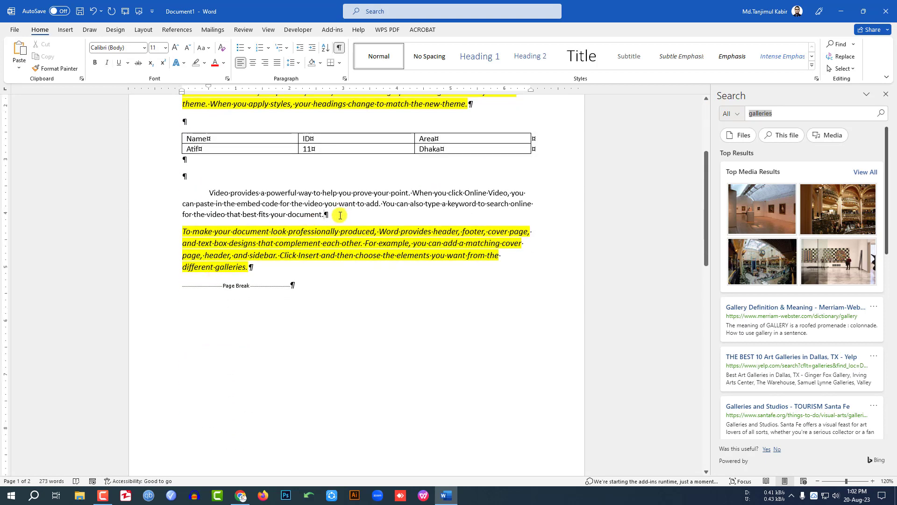
key("Return")
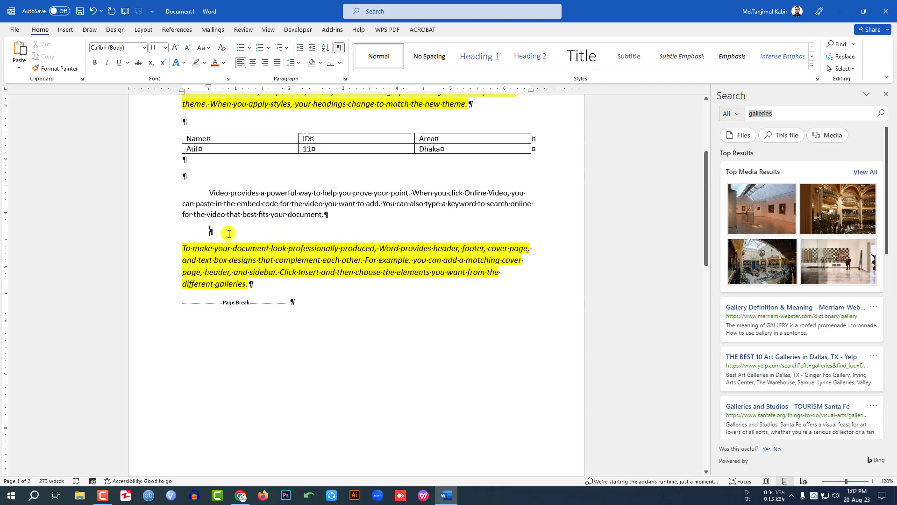
Step: Toggle the formatting symbols off, on again, and finally off
left_click(339, 48)
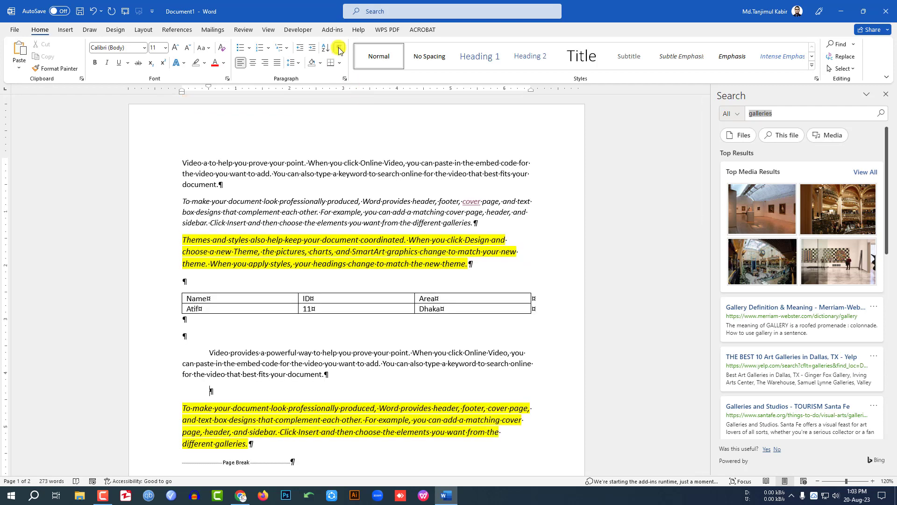
left_click(339, 48)
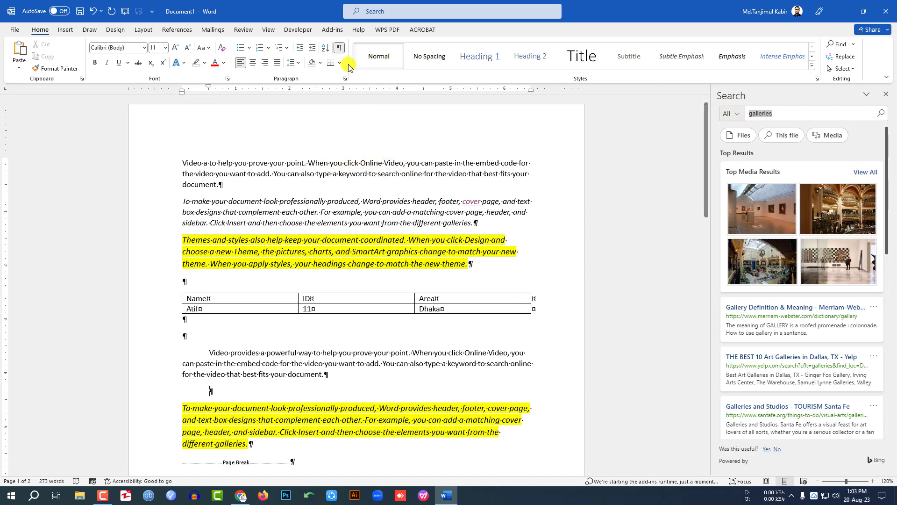
left_click(339, 49)
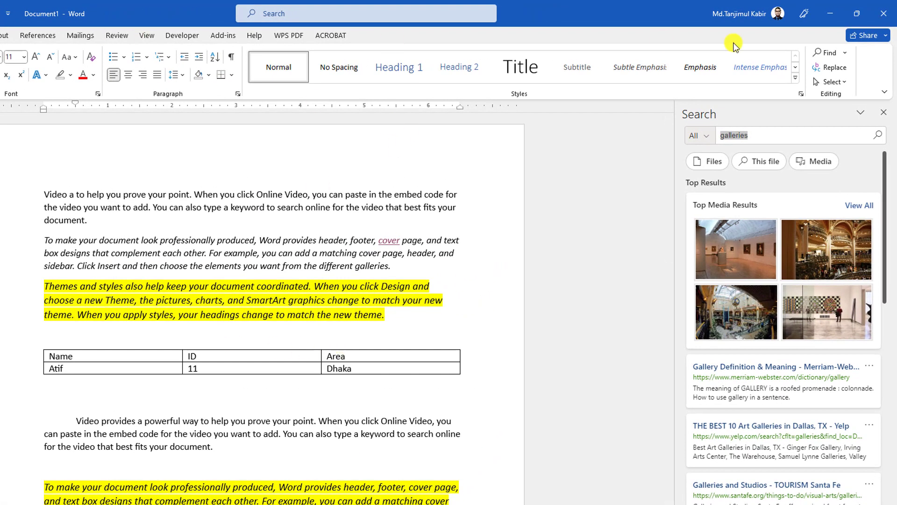
Step: Open Find and Replace, move the dialog lower, and find the first occurrence of "Video"
left_click(836, 68)
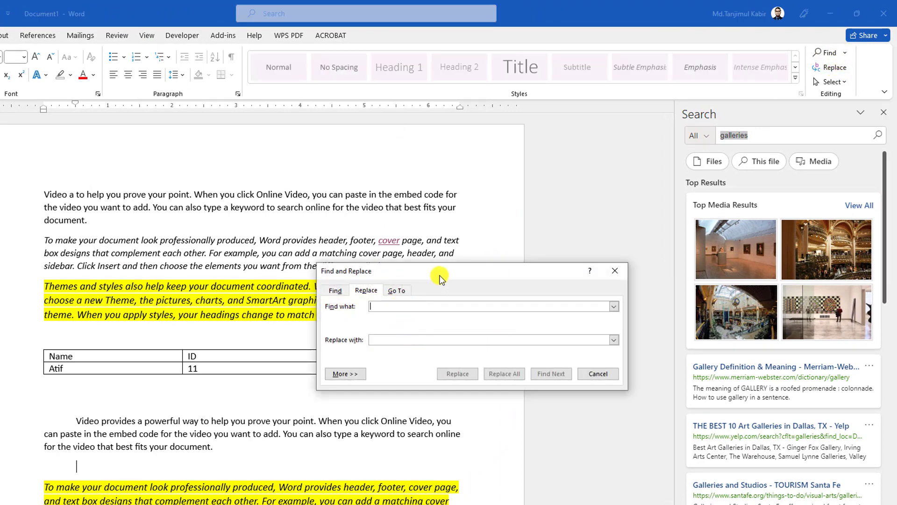
left_click_drag(443, 273, 448, 306)
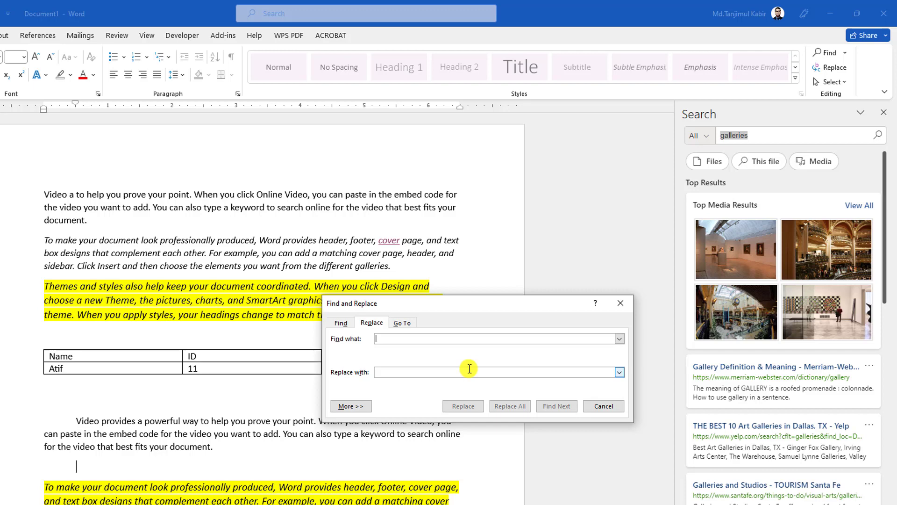
type("Video")
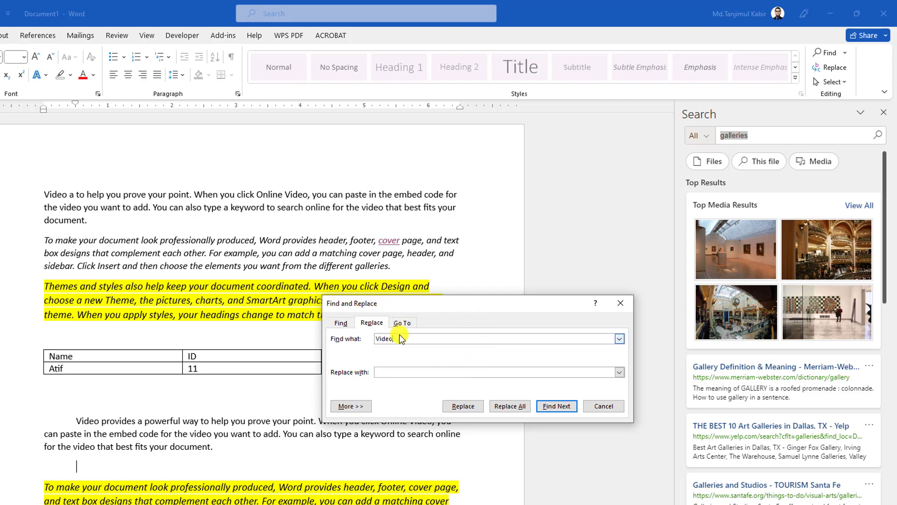
left_click(553, 405)
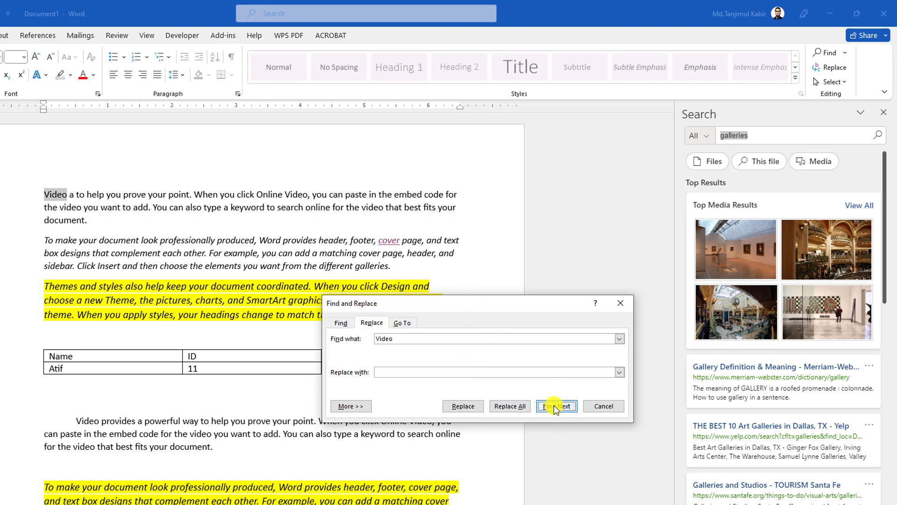
Step: Step through the next three occurrences of "Video" in the first paragraph
left_click(553, 404)
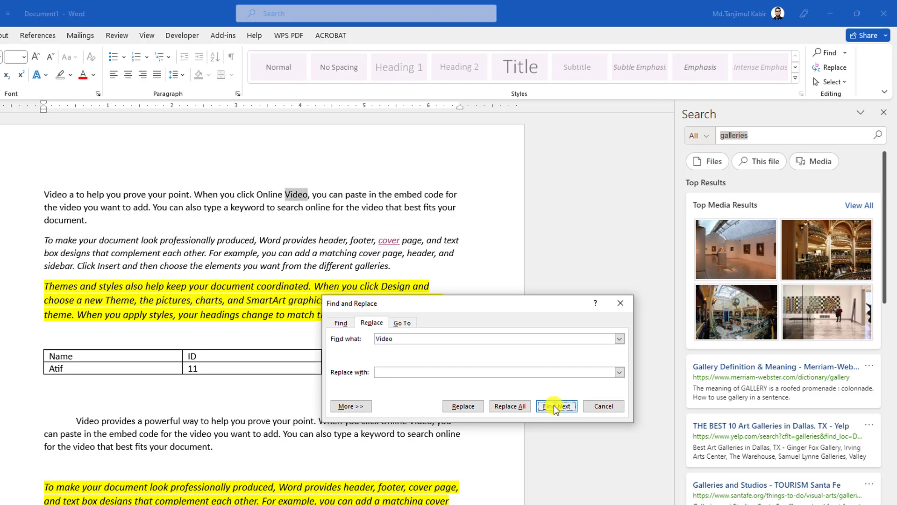
left_click(554, 405)
left_click(554, 404)
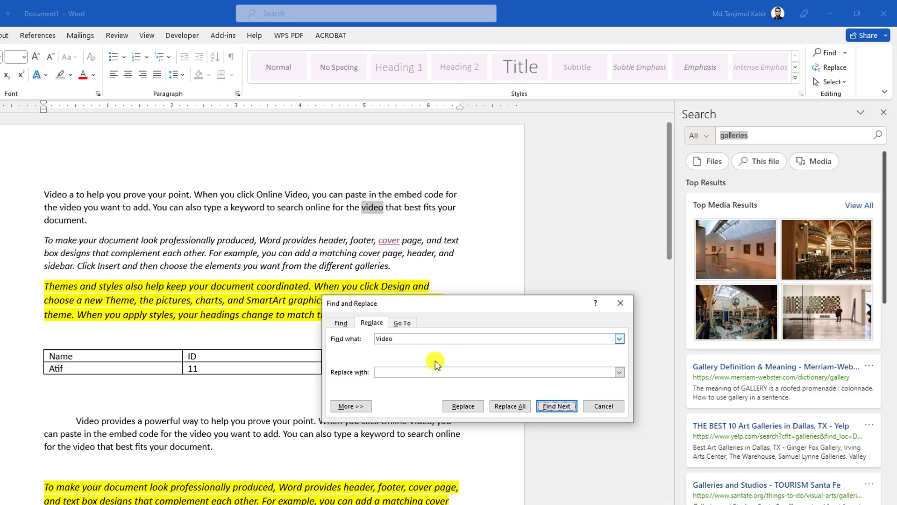
Step: Replace every occurrence of "Video" in the document with "Audio" and close the Find and Replace dialog
left_click(406, 372)
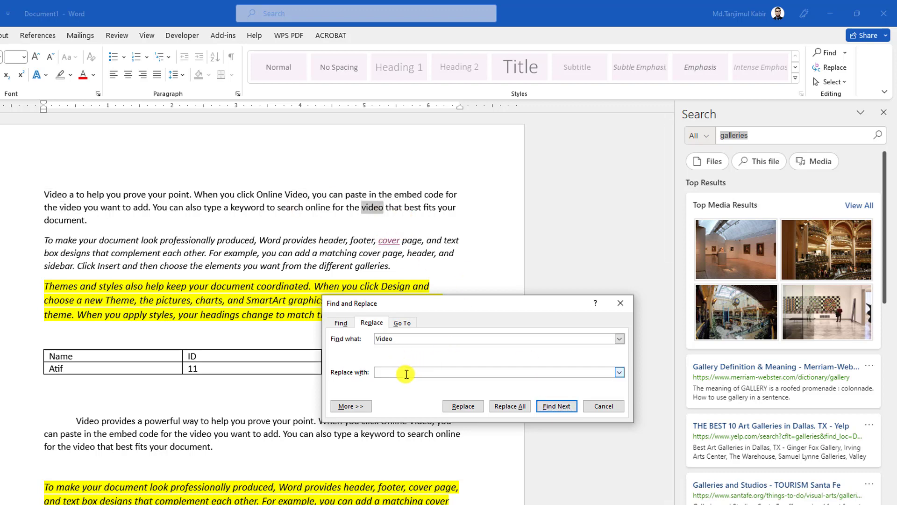
type("Audio")
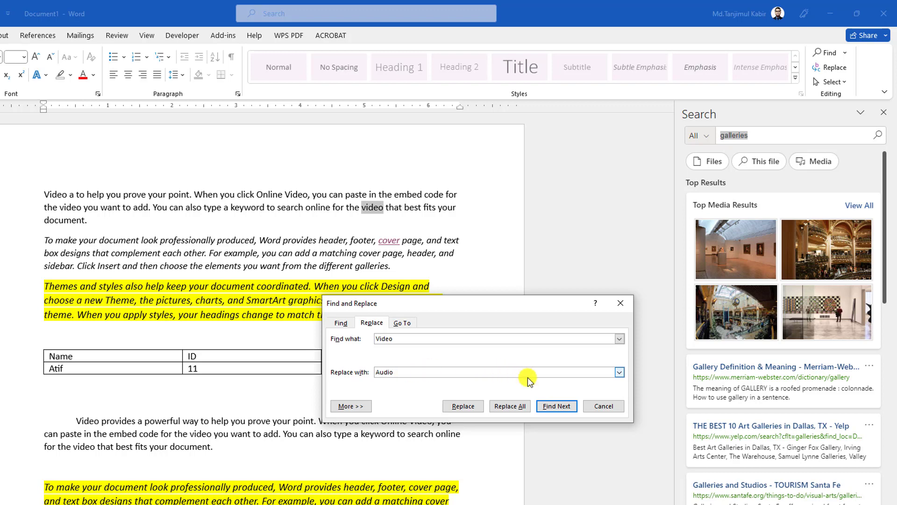
left_click(510, 406)
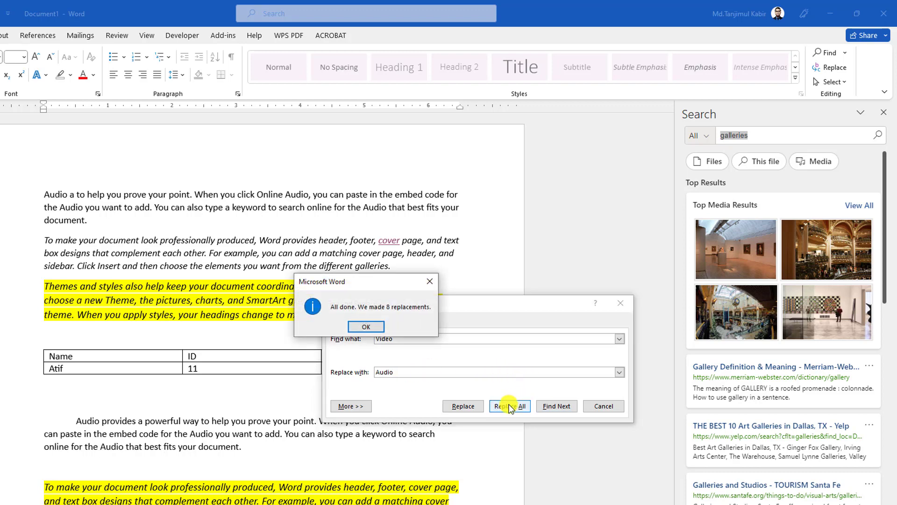
left_click(364, 327)
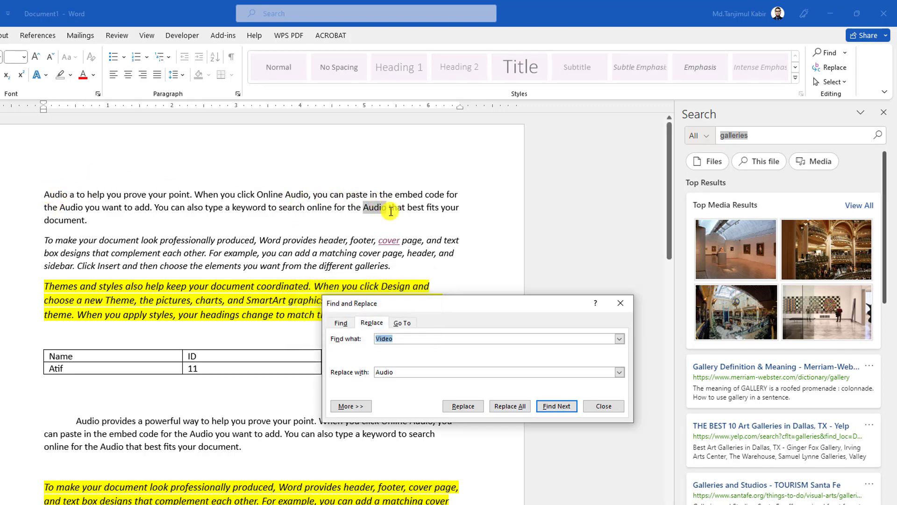
left_click(621, 303)
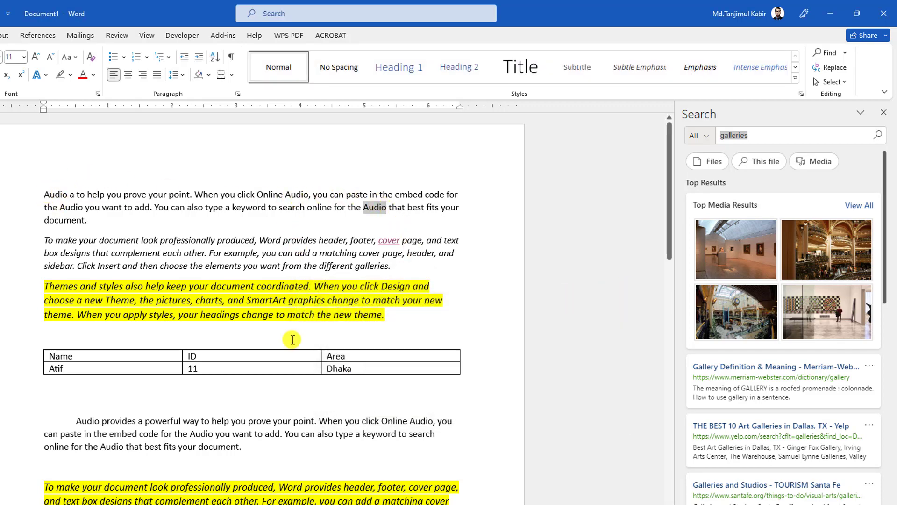